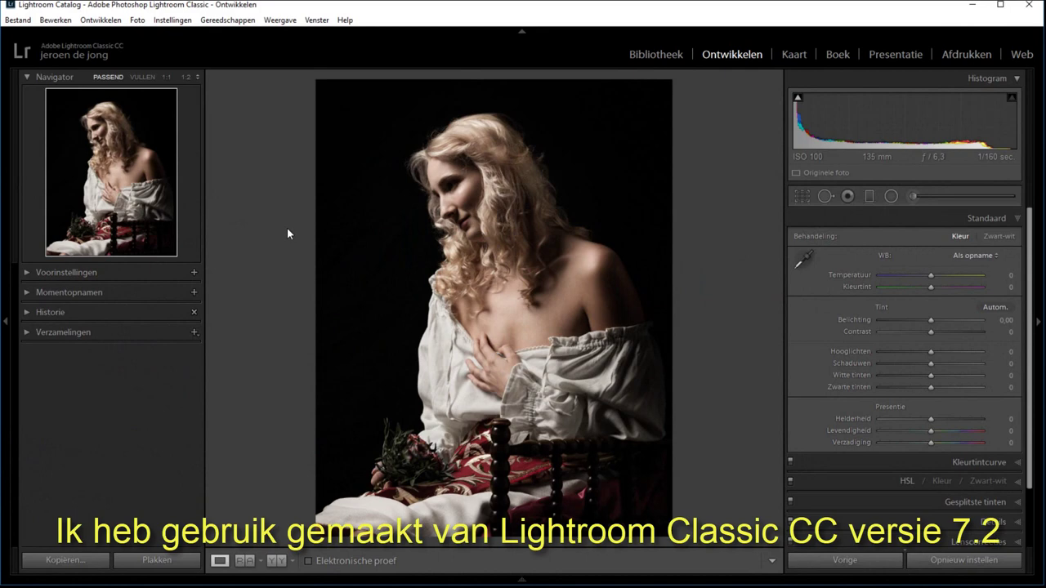
Step: Zoom the portrait to 1:1 (100%) in the Navigator, centred on the woman's face
{"action": "left_click", "coordinate": [167, 77]}
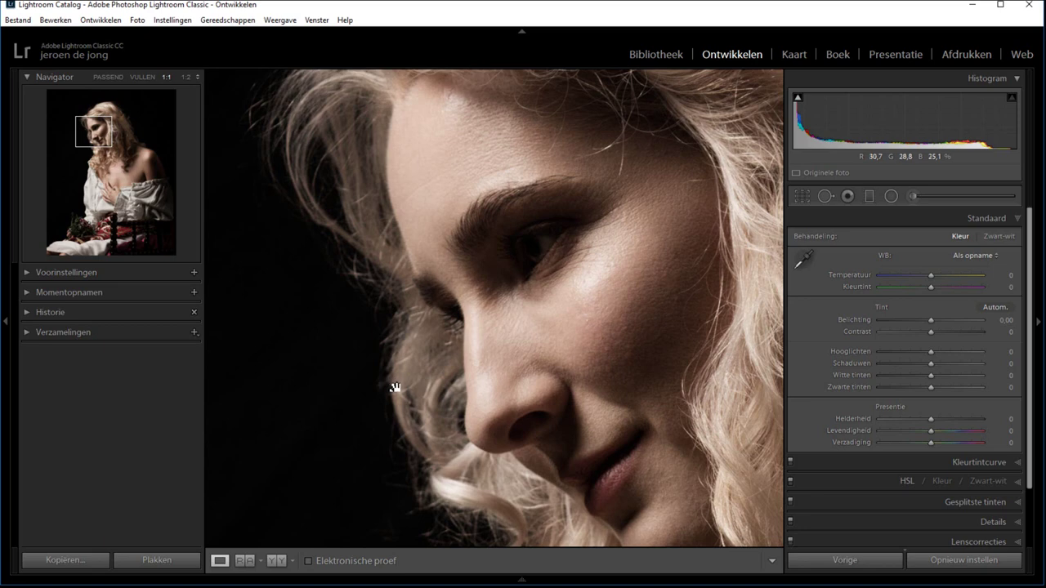
Step: Start an Adjustment Brush with the Huid verzachten effect (Helderheid −100, Scherpte 25)
{"action": "left_click", "coordinate": [949, 197]}
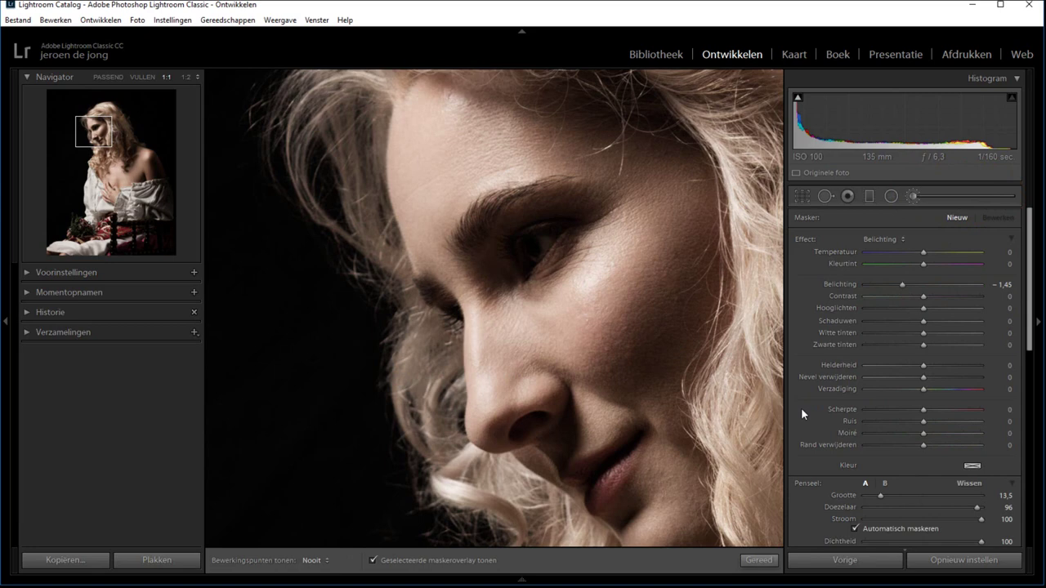
{"action": "left_click", "coordinate": [903, 241]}
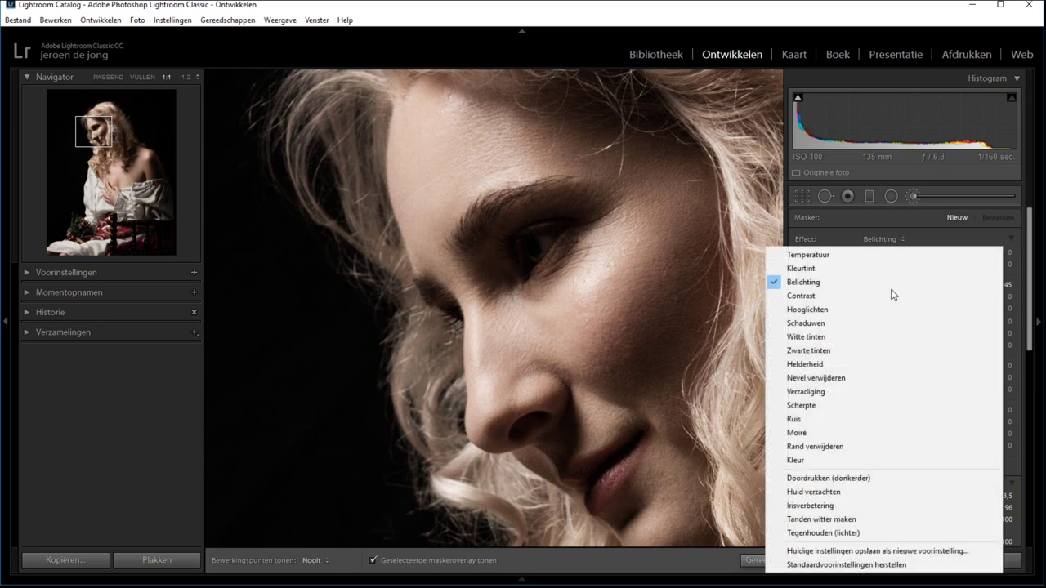
{"action": "left_click", "coordinate": [883, 494]}
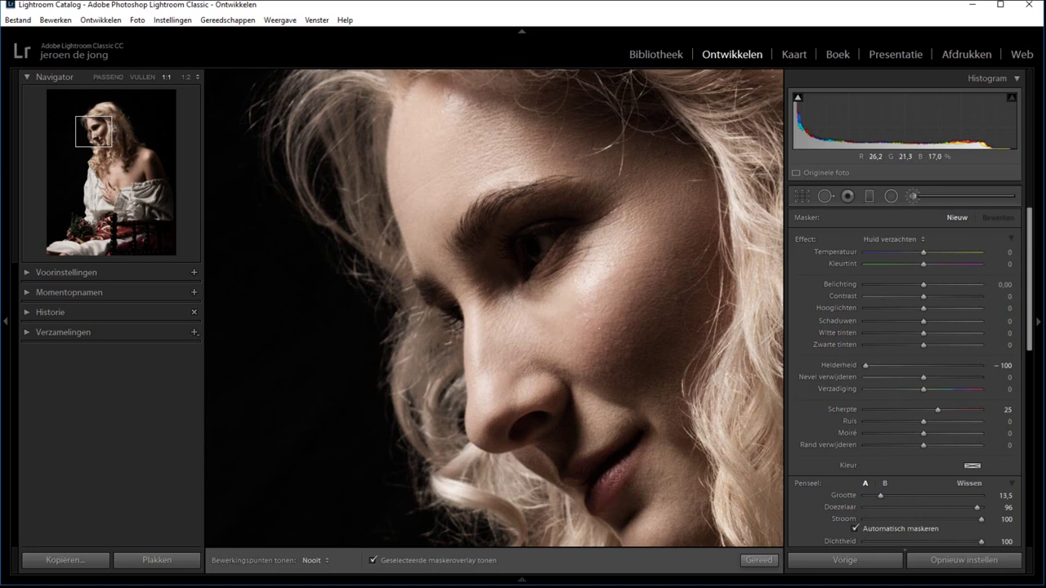
Step: Paint softening across the cheek beside the nose, toggling the mask overlay off and on
{"action": "left_click", "coordinate": [629, 357]}
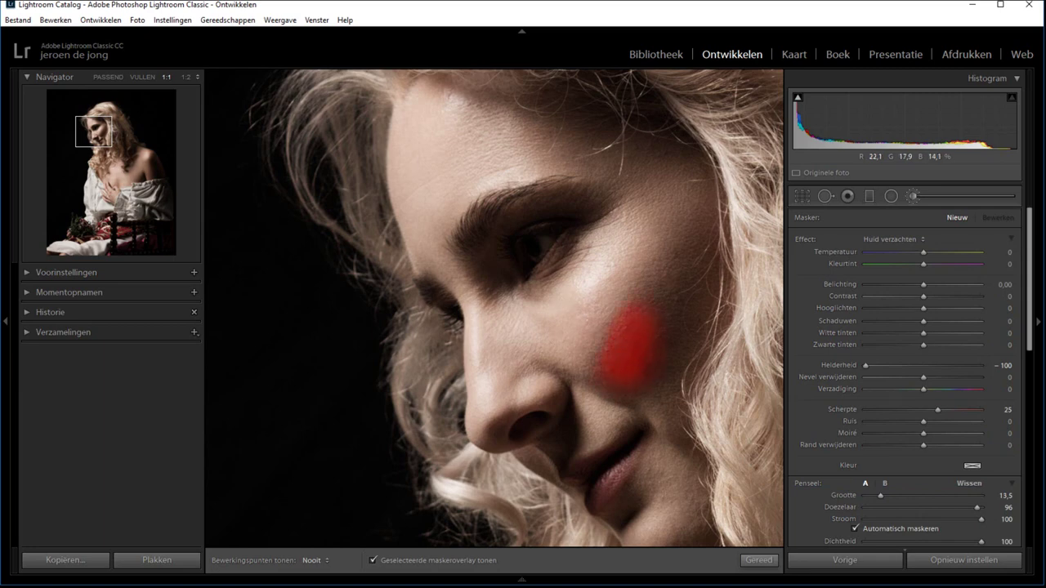
{"action": "mouse_move", "coordinate": [625, 309]}
{"action": "left_mouse_down"}
{"action": "mouse_move", "coordinate": [572, 323]}
{"action": "mouse_move", "coordinate": [523, 372]}
{"action": "left_mouse_up"}
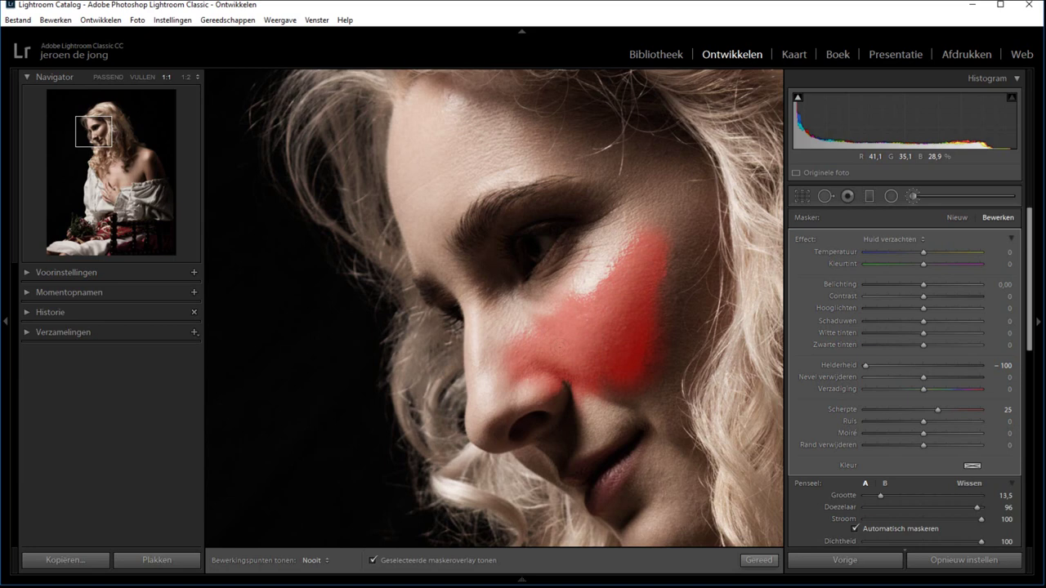
{"action": "key", "text": "o"}
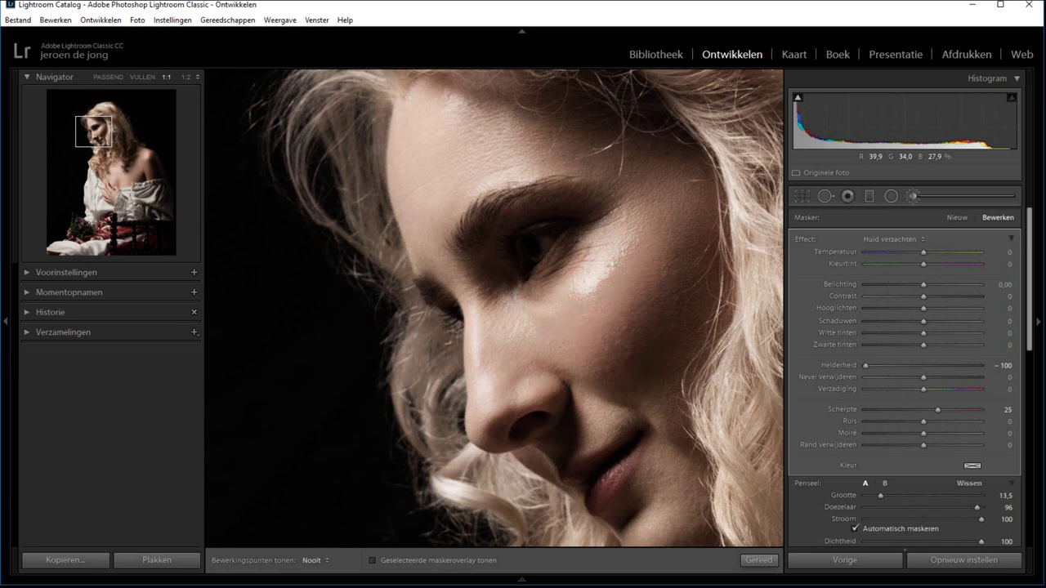
{"action": "key", "text": "o"}
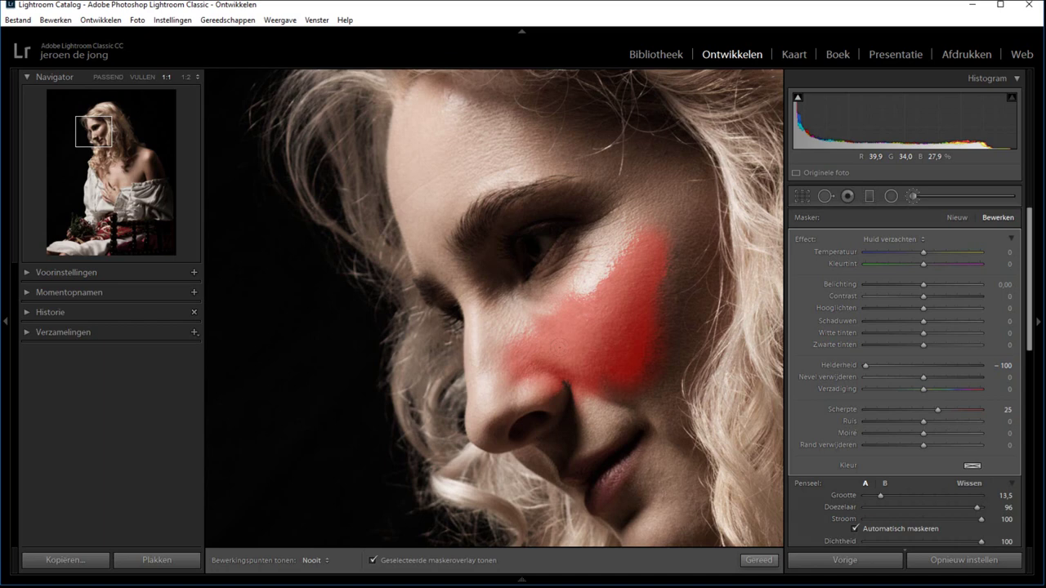
Step: Cycle the mask overlay colour to green, then to white
{"action": "key", "text": "shift"}
{"action": "key", "text": "shift+o"}
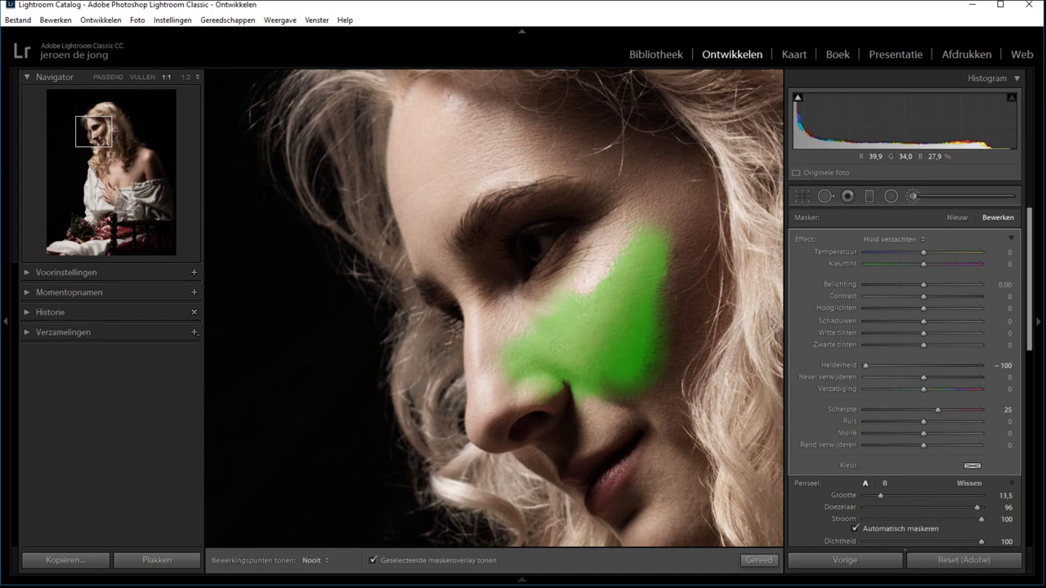
{"action": "key", "text": "shift+o"}
{"action": "key", "text": "shift+o"}
{"action": "key", "text": "shift+o"}
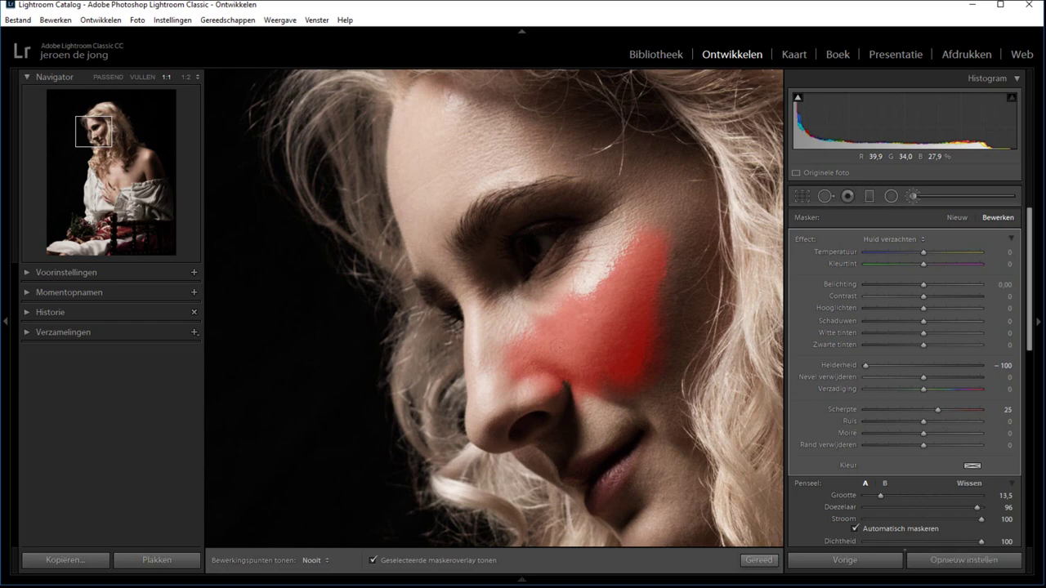
Step: Toggle the mask overlay, then resize the softening brush to 28.4
{"action": "left_click", "coordinate": [374, 560]}
{"action": "left_click", "coordinate": [374, 560]}
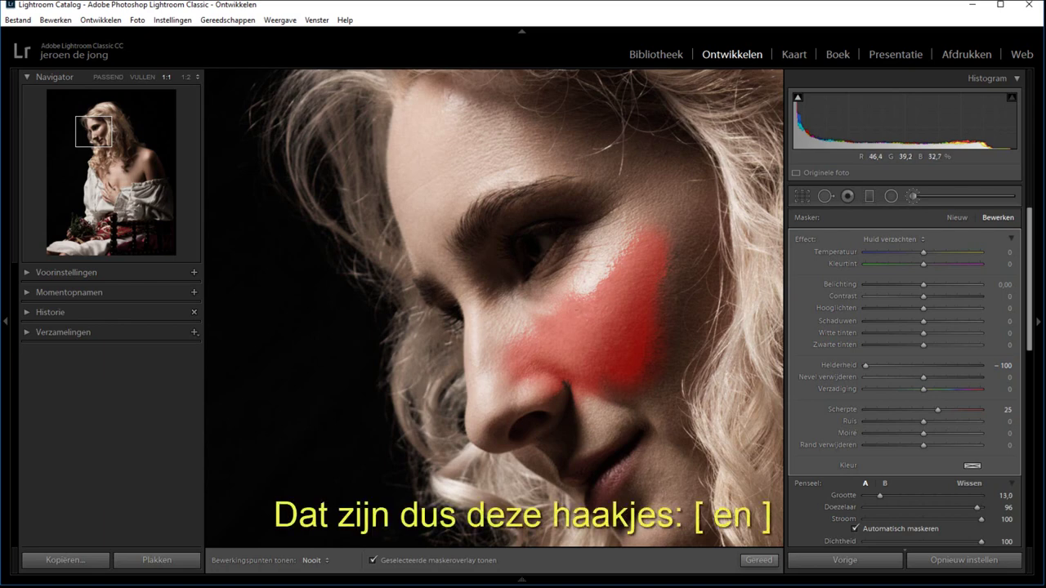
{"action": "key", "text": "bracketleft"}
{"action": "key", "text": "bracketright"}
{"action": "key", "text": "bracketright"}
{"action": "key", "text": "bracketright"}
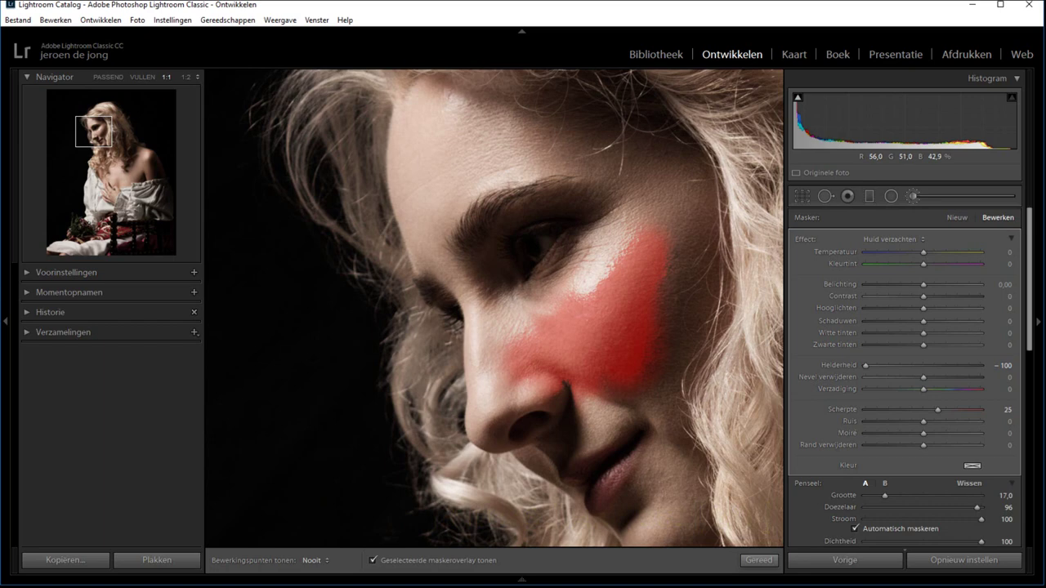
{"action": "left_click_drag", "start_coordinate": [884, 495], "coordinate": [897, 497]}
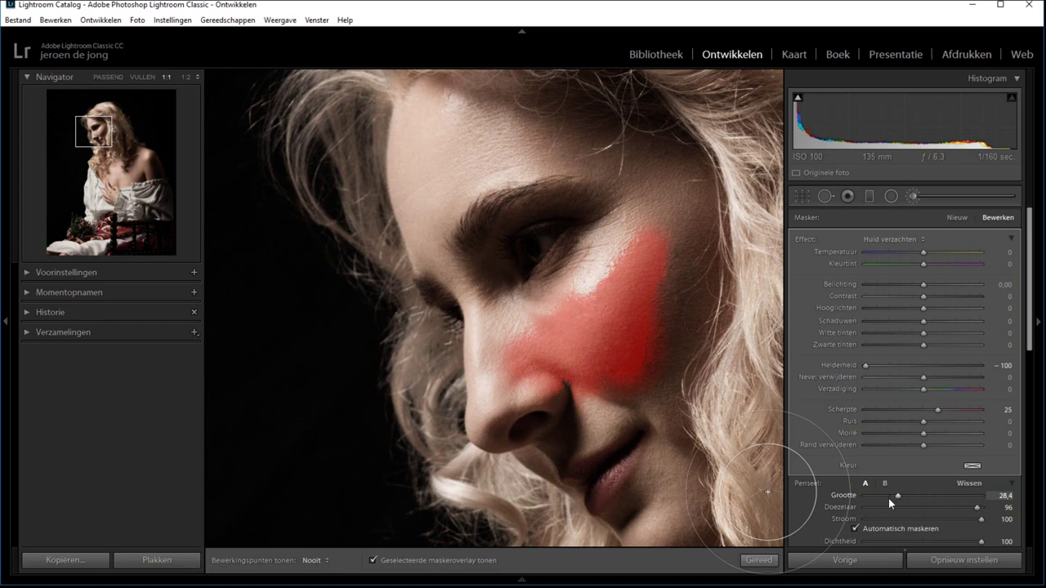
Step: Paint forehead test dabs at feather 0, then at feather 100, to compare edges
{"action": "left_click_drag", "start_coordinate": [978, 508], "coordinate": [868, 513]}
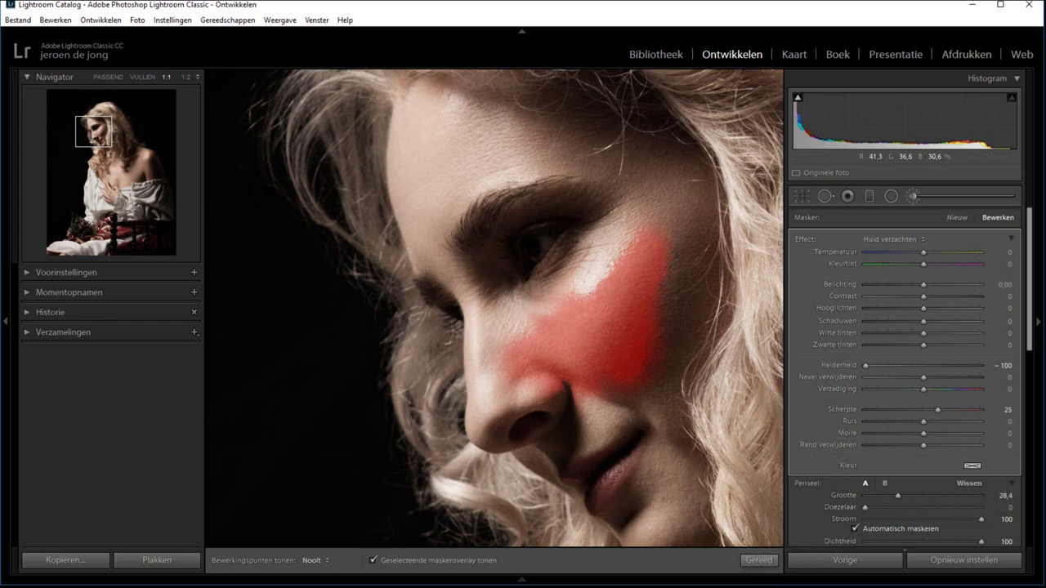
{"action": "scroll", "coordinate": [411, 122], "scroll_direction": "down", "scroll_amount": 3}
{"action": "scroll", "coordinate": [413, 131], "scroll_direction": "down", "scroll_amount": 2}
{"action": "left_click_drag", "start_coordinate": [415, 148], "coordinate": [425, 139]}
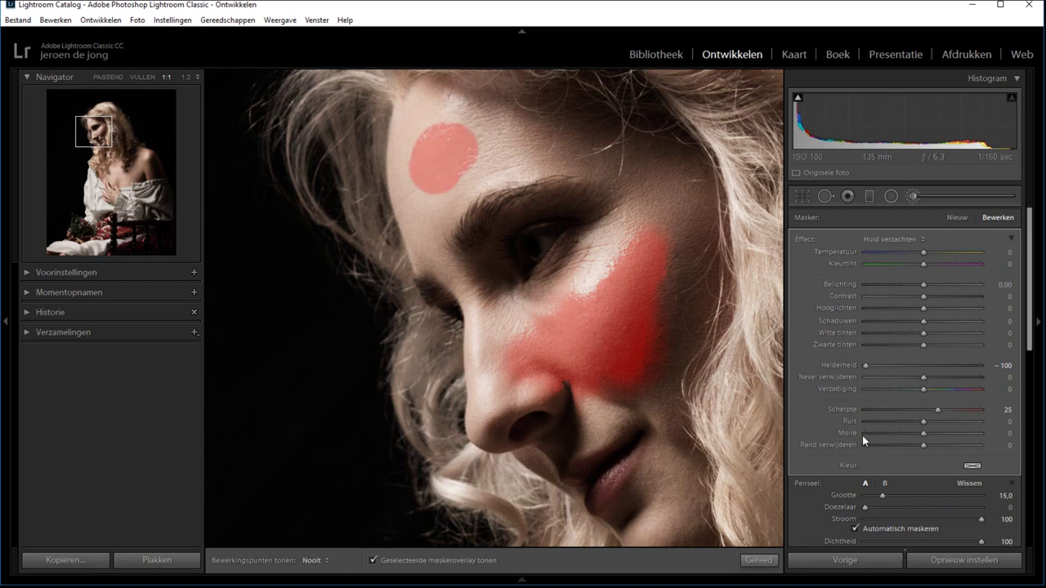
{"action": "left_click_drag", "start_coordinate": [885, 495], "coordinate": [882, 495]}
{"action": "left_click_drag", "start_coordinate": [864, 507], "coordinate": [981, 507]}
{"action": "scroll", "coordinate": [527, 155], "scroll_direction": "down", "scroll_amount": 2}
{"action": "left_click_drag", "start_coordinate": [524, 157], "coordinate": [509, 173]}
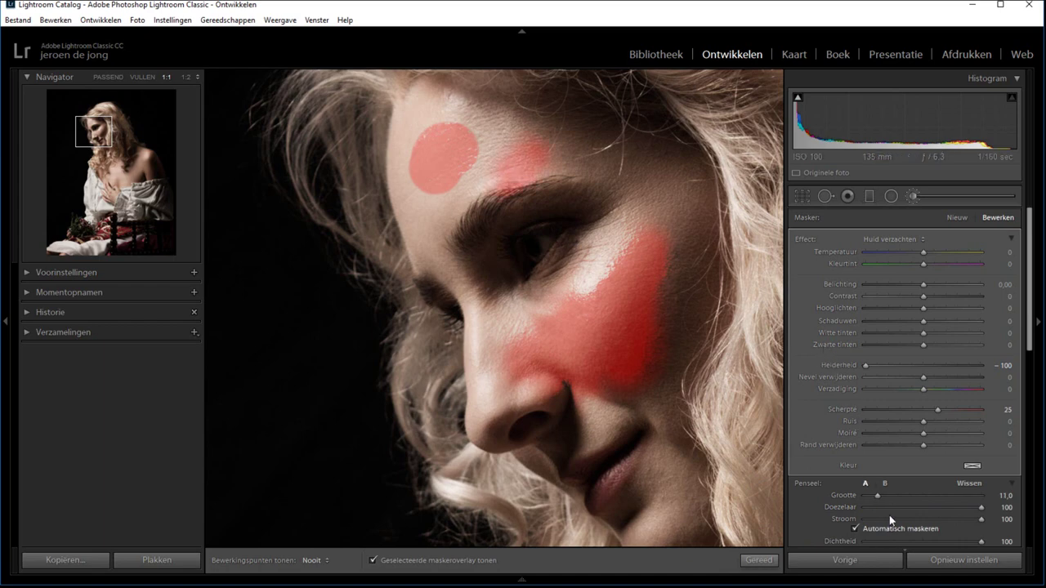
Step: Erase both forehead test dabs with the Wissen brush
{"action": "left_click", "coordinate": [971, 484]}
{"action": "scroll", "coordinate": [515, 180], "scroll_direction": "up", "scroll_amount": 5}
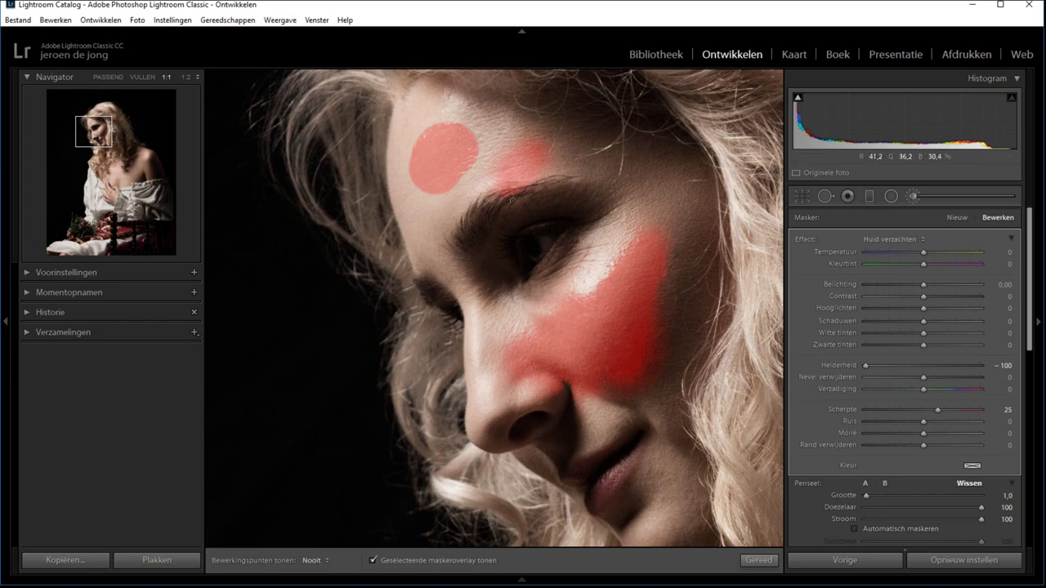
{"action": "mouse_move", "coordinate": [500, 184]}
{"action": "left_mouse_down"}
{"action": "mouse_move", "coordinate": [531, 179]}
{"action": "mouse_move", "coordinate": [539, 152]}
{"action": "left_mouse_up"}
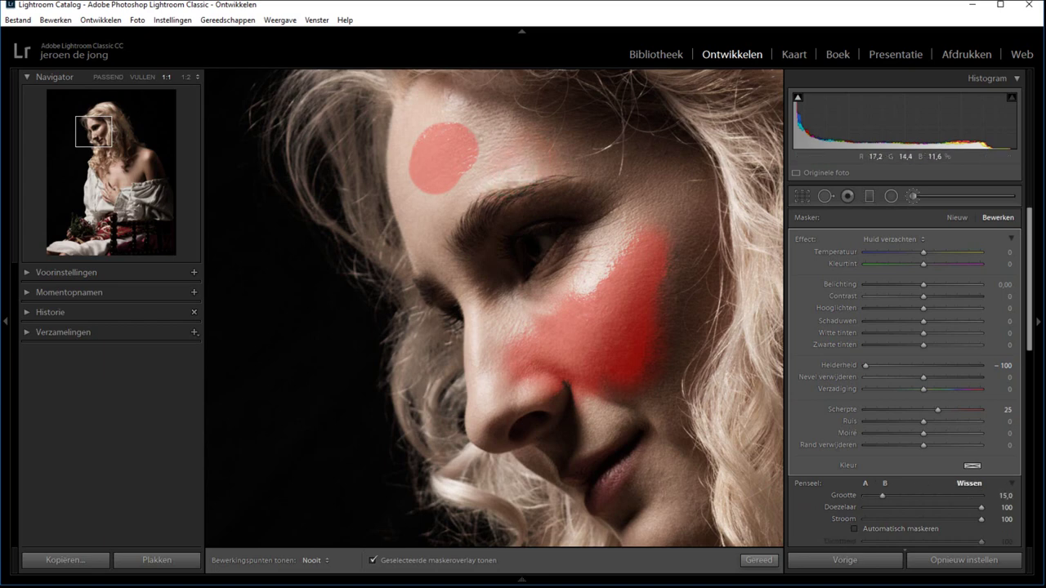
{"action": "mouse_move", "coordinate": [474, 164]}
{"action": "left_mouse_down"}
{"action": "mouse_move", "coordinate": [433, 155]}
{"action": "mouse_move", "coordinate": [431, 130]}
{"action": "left_mouse_up"}
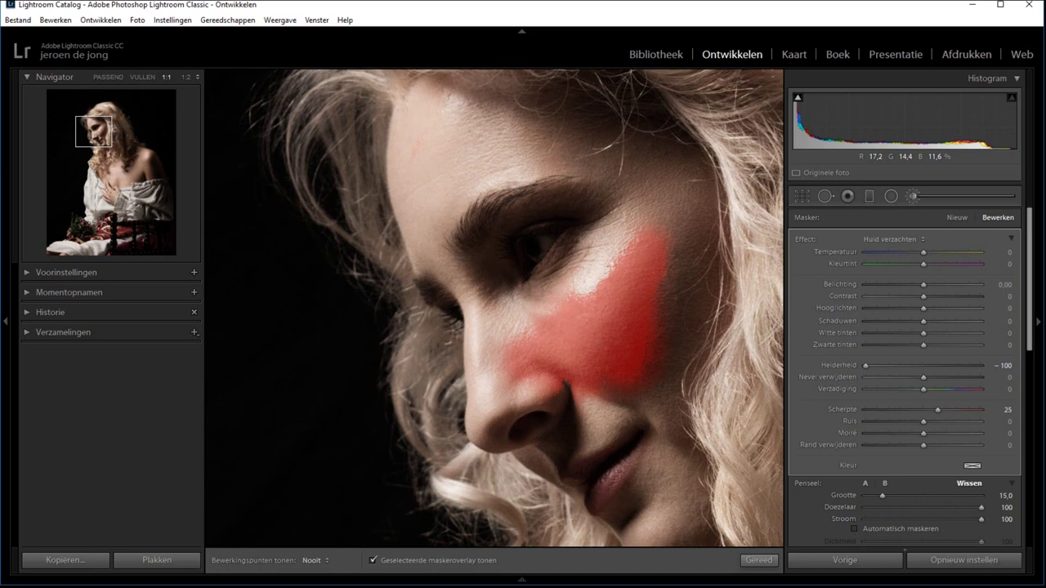
Step: Paint softening with brush A up the left edge of the forehead
{"action": "left_click", "coordinate": [864, 484]}
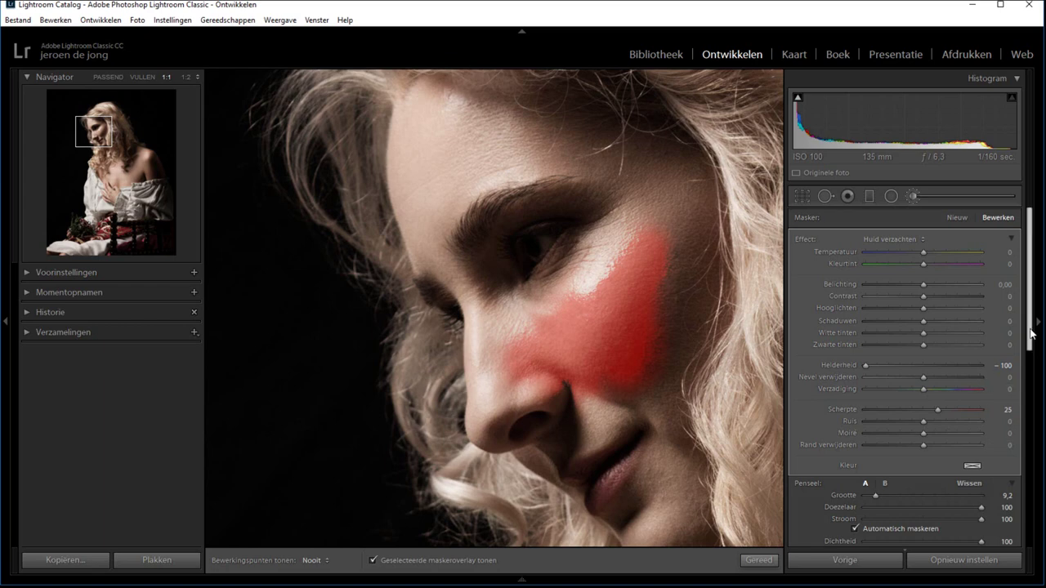
{"action": "left_click_drag", "start_coordinate": [1031, 334], "coordinate": [1033, 371]}
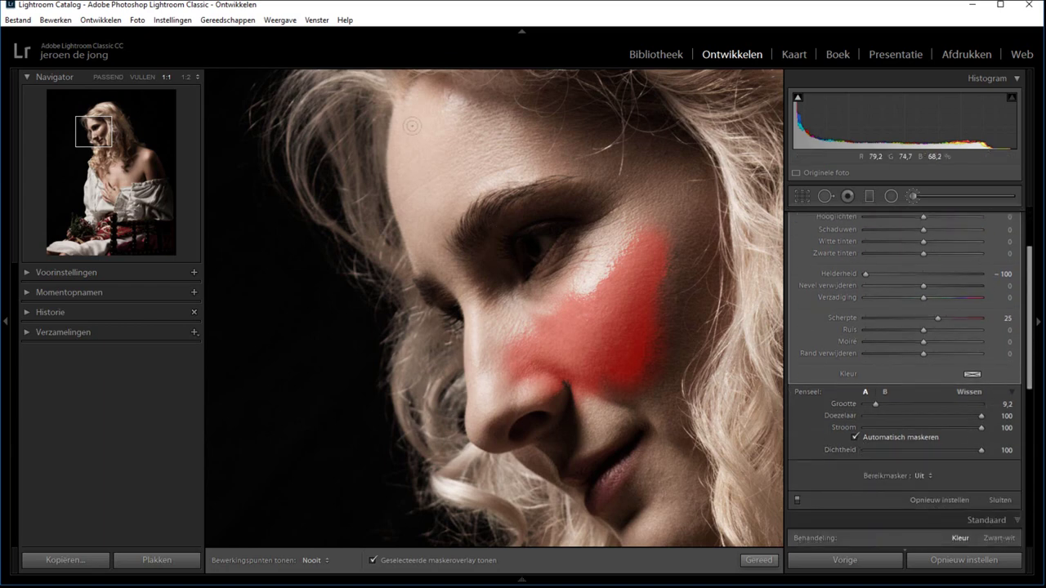
{"action": "mouse_move", "coordinate": [400, 110]}
{"action": "left_mouse_down"}
{"action": "mouse_move", "coordinate": [408, 225]}
{"action": "mouse_move", "coordinate": [429, 265]}
{"action": "left_mouse_up"}
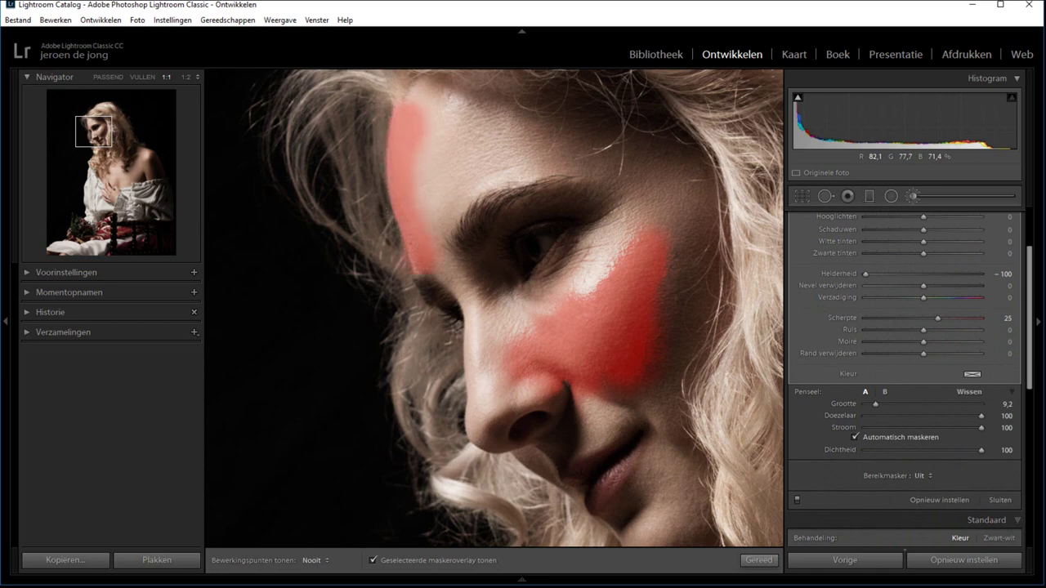
Step: Turn off Automatisch maskeren, paint beside the nose, then erase the stray paint there
{"action": "left_click", "coordinate": [854, 437]}
{"action": "mouse_move", "coordinate": [473, 331]}
{"action": "left_mouse_down"}
{"action": "mouse_move", "coordinate": [478, 413]}
{"action": "mouse_move", "coordinate": [489, 392]}
{"action": "mouse_move", "coordinate": [487, 339]}
{"action": "left_mouse_up"}
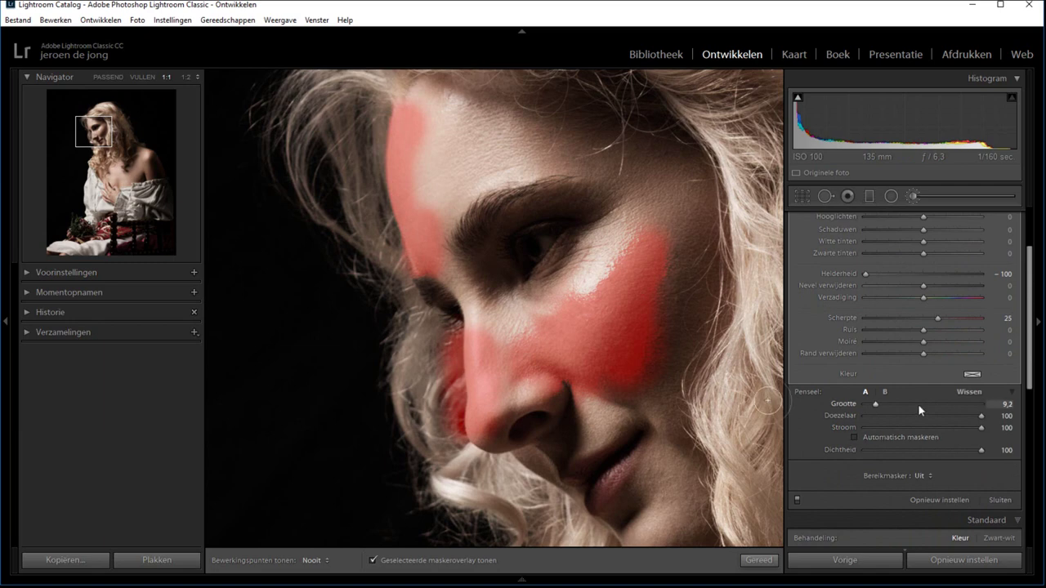
{"action": "left_click", "coordinate": [964, 393]}
{"action": "mouse_move", "coordinate": [467, 333]}
{"action": "left_mouse_down"}
{"action": "mouse_move", "coordinate": [466, 386]}
{"action": "mouse_move", "coordinate": [488, 368]}
{"action": "mouse_move", "coordinate": [479, 331]}
{"action": "left_mouse_up"}
{"action": "key", "text": "a"}
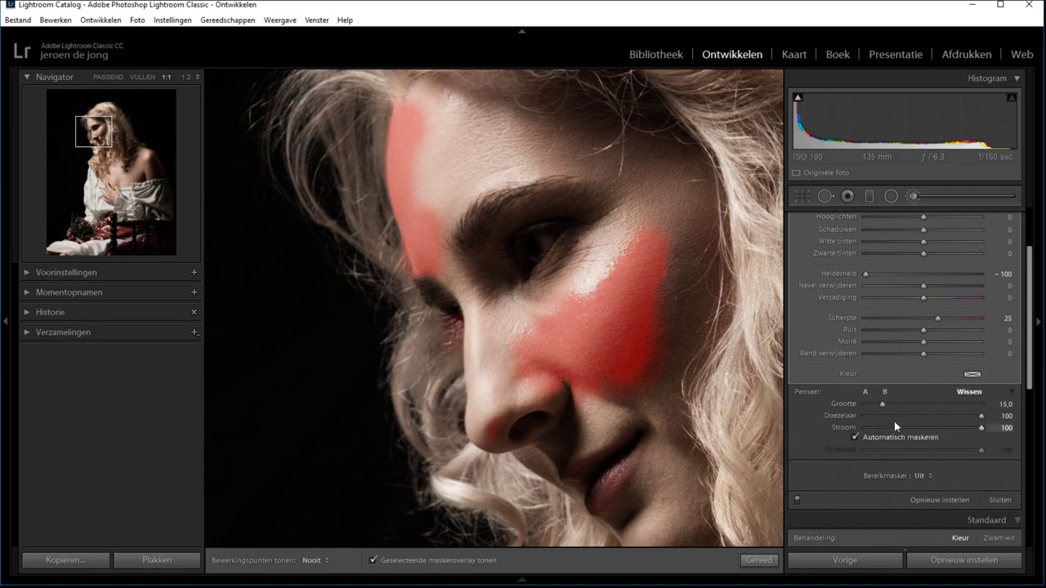
{"action": "left_click", "coordinate": [865, 393]}
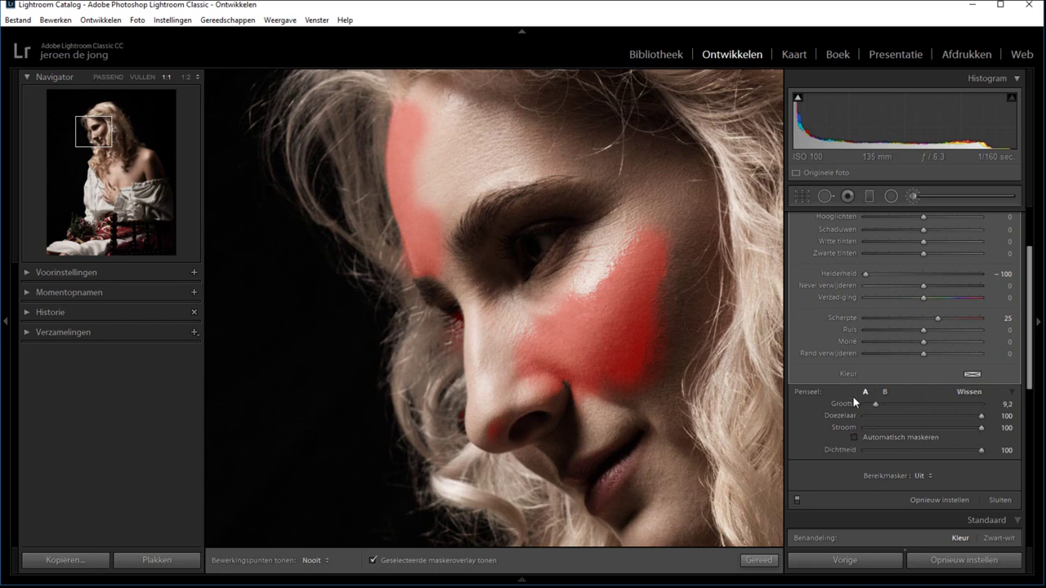
Step: Extend the softening mask across the forehead and over the temple to the hairline
{"action": "left_click_drag", "start_coordinate": [449, 204], "coordinate": [429, 130]}
{"action": "mouse_move", "coordinate": [415, 92]}
{"action": "left_mouse_down"}
{"action": "mouse_move", "coordinate": [553, 163]}
{"action": "mouse_move", "coordinate": [490, 174]}
{"action": "mouse_move", "coordinate": [456, 215]}
{"action": "mouse_move", "coordinate": [476, 153]}
{"action": "mouse_move", "coordinate": [578, 192]}
{"action": "left_mouse_up"}
{"action": "mouse_move", "coordinate": [626, 164]}
{"action": "left_mouse_down"}
{"action": "mouse_move", "coordinate": [723, 159]}
{"action": "mouse_move", "coordinate": [740, 205]}
{"action": "mouse_move", "coordinate": [662, 401]}
{"action": "mouse_move", "coordinate": [671, 254]}
{"action": "mouse_move", "coordinate": [609, 237]}
{"action": "mouse_move", "coordinate": [562, 293]}
{"action": "mouse_move", "coordinate": [527, 311]}
{"action": "mouse_move", "coordinate": [594, 285]}
{"action": "left_mouse_up"}
{"action": "left_click", "coordinate": [981, 392]}
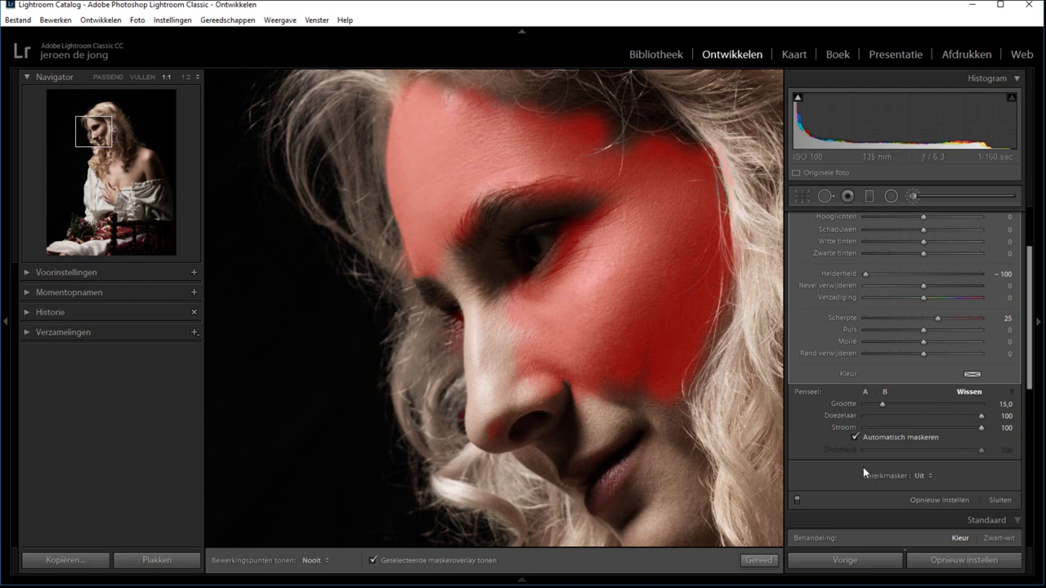
{"action": "left_click", "coordinate": [854, 436]}
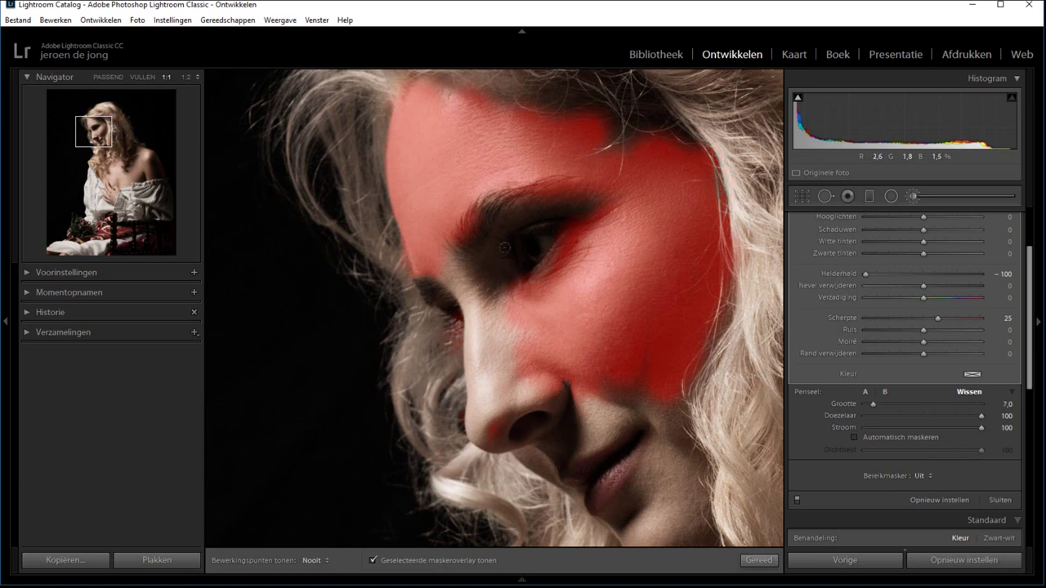
Step: Paint softening over the nose bridge, cheek and lower face toward the chin
{"action": "left_click", "coordinate": [865, 391]}
{"action": "left_click_drag", "start_coordinate": [499, 327], "coordinate": [454, 303]}
{"action": "mouse_move", "coordinate": [478, 384]}
{"action": "left_mouse_down"}
{"action": "mouse_move", "coordinate": [572, 441]}
{"action": "mouse_move", "coordinate": [638, 409]}
{"action": "mouse_move", "coordinate": [678, 441]}
{"action": "mouse_move", "coordinate": [687, 531]}
{"action": "left_mouse_up"}
{"action": "left_click", "coordinate": [968, 393]}
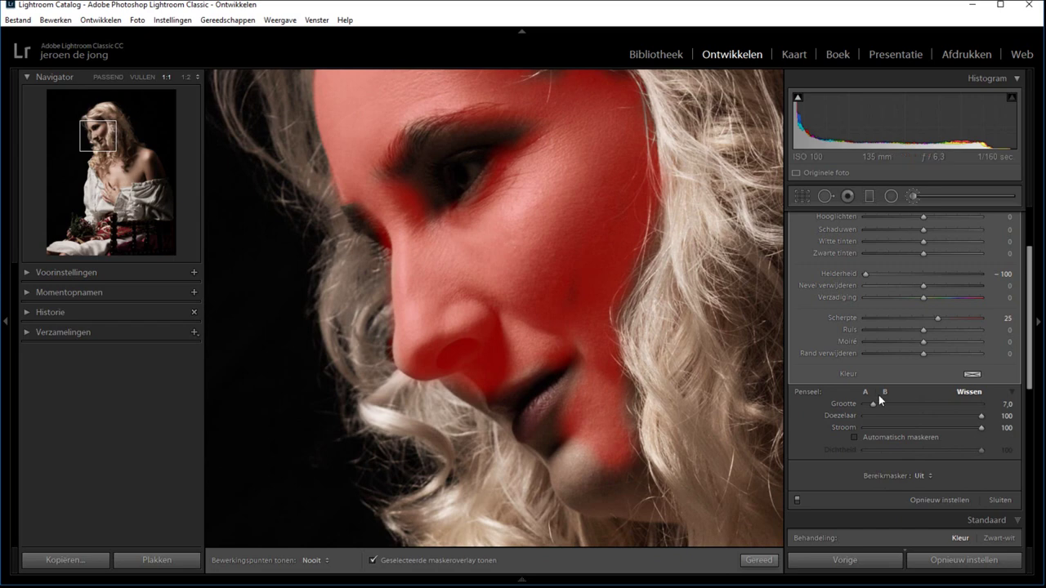
{"action": "left_click", "coordinate": [866, 392]}
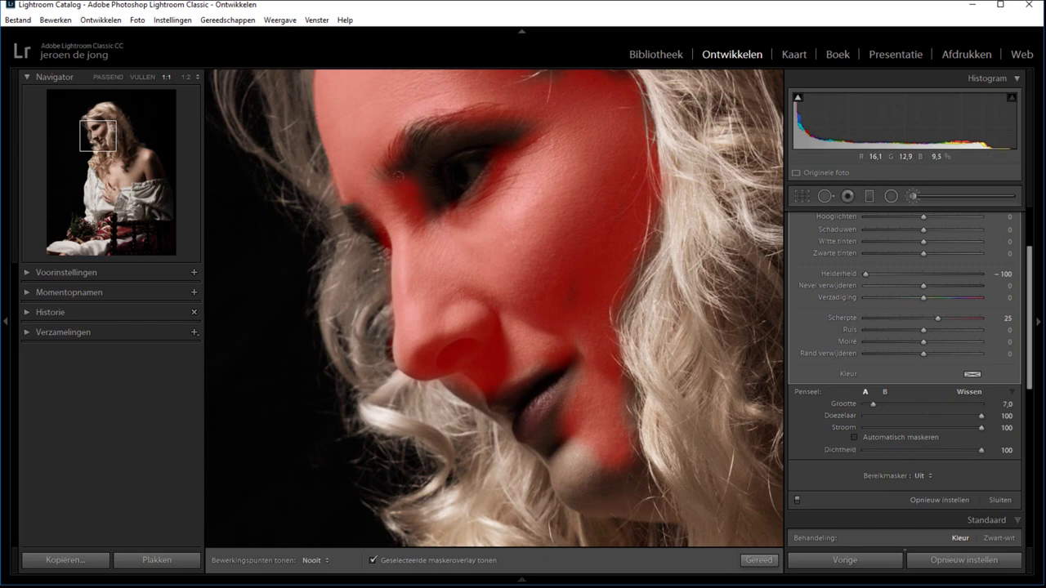
Step: Paint softening over the eye socket and chin with a smaller brush
{"action": "left_click_drag", "start_coordinate": [398, 174], "coordinate": [523, 127]}
{"action": "key", "text": "["}
{"action": "mouse_move", "coordinate": [540, 413]}
{"action": "left_mouse_down"}
{"action": "mouse_move", "coordinate": [572, 482]}
{"action": "mouse_move", "coordinate": [632, 507]}
{"action": "mouse_move", "coordinate": [576, 450]}
{"action": "mouse_move", "coordinate": [586, 479]}
{"action": "left_mouse_up"}
{"action": "key", "text": "alt"}
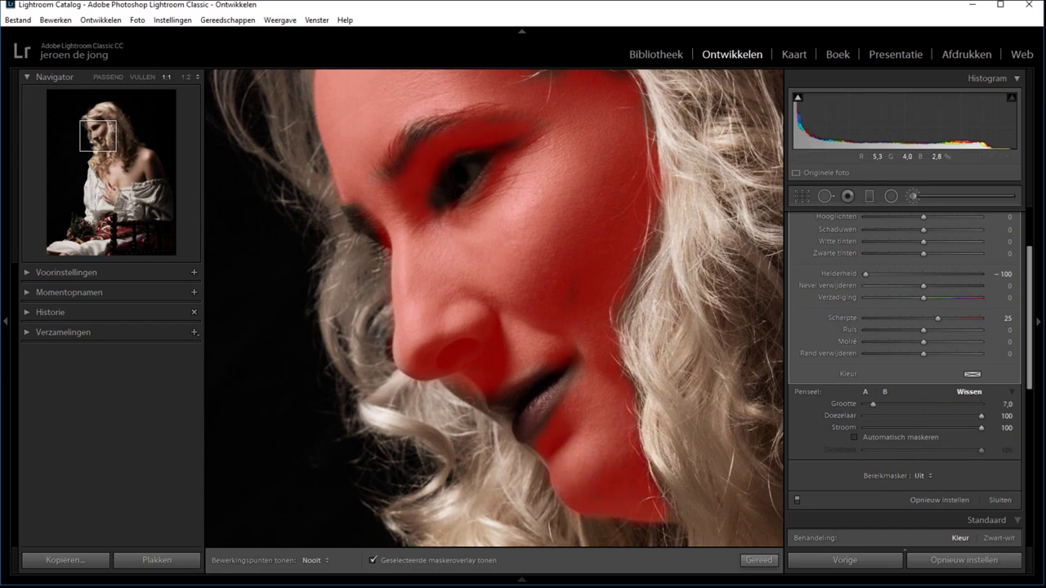
{"action": "left_click", "coordinate": [866, 392]}
Step: Paint softening down the neck and over her fingers and back of the hand
{"action": "scroll", "coordinate": [526, 310], "scroll_direction": "down", "scroll_amount": 5}
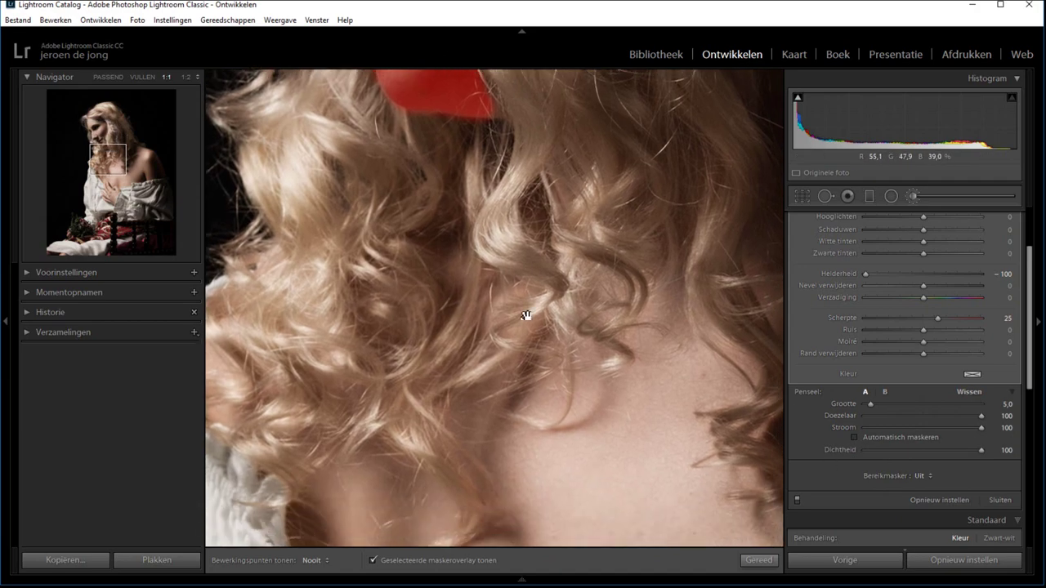
{"action": "left_click", "coordinate": [631, 255]}
{"action": "mouse_move", "coordinate": [631, 255]}
{"action": "left_mouse_down"}
{"action": "mouse_move", "coordinate": [572, 384]}
{"action": "mouse_move", "coordinate": [458, 311]}
{"action": "mouse_move", "coordinate": [434, 327]}
{"action": "mouse_move", "coordinate": [529, 498]}
{"action": "left_mouse_up"}
{"action": "scroll", "coordinate": [529, 498], "scroll_direction": "down", "scroll_amount": 3}
{"action": "mouse_move", "coordinate": [482, 270]}
{"action": "left_mouse_down"}
{"action": "mouse_move", "coordinate": [494, 343]}
{"action": "mouse_move", "coordinate": [555, 482]}
{"action": "mouse_move", "coordinate": [433, 392]}
{"action": "left_mouse_up"}
{"action": "scroll", "coordinate": [433, 392], "scroll_direction": "down", "scroll_amount": 2}
{"action": "left_click_drag", "start_coordinate": [457, 335], "coordinate": [546, 362]}
{"action": "mouse_move", "coordinate": [470, 360]}
{"action": "left_mouse_down"}
{"action": "mouse_move", "coordinate": [645, 441]}
{"action": "mouse_move", "coordinate": [719, 246]}
{"action": "mouse_move", "coordinate": [670, 171]}
{"action": "mouse_move", "coordinate": [597, 206]}
{"action": "mouse_move", "coordinate": [668, 328]}
{"action": "left_mouse_up"}
Step: Mask the hand and chest skin, undoing a stray stroke across the shirt
{"action": "left_click_drag", "start_coordinate": [573, 392], "coordinate": [662, 327]}
{"action": "scroll", "coordinate": [490, 327], "scroll_direction": "up", "scroll_amount": 2}
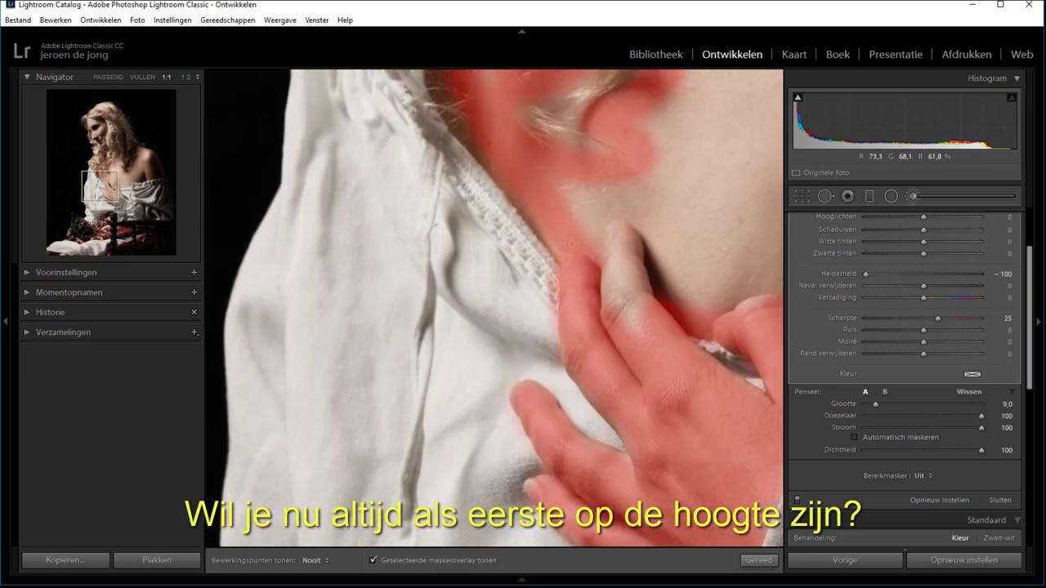
{"action": "left_click_drag", "start_coordinate": [597, 326], "coordinate": [621, 213]}
{"action": "left_click_drag", "start_coordinate": [666, 270], "coordinate": [744, 303]}
{"action": "mouse_move", "coordinate": [212, 147]}
{"action": "left_mouse_down"}
{"action": "mouse_move", "coordinate": [556, 261]}
{"action": "mouse_move", "coordinate": [212, 245]}
{"action": "left_mouse_up"}
{"action": "key", "text": "ctrl+z"}
{"action": "left_click_drag", "start_coordinate": [343, 237], "coordinate": [720, 140]}
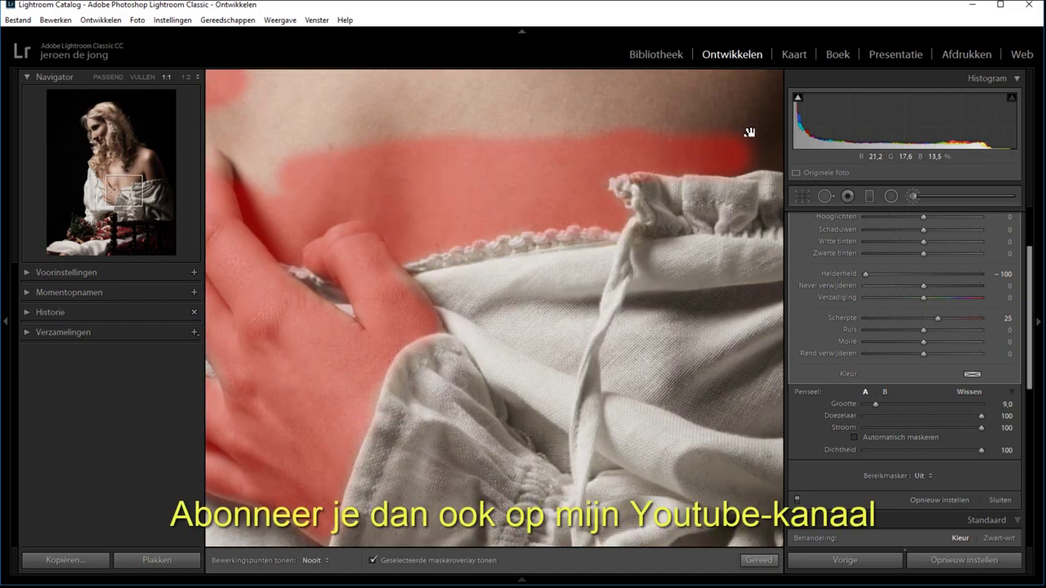
Step: Paint the mask along the shirt edge and up and down the shoulder
{"action": "left_click", "coordinate": [151, 182]}
{"action": "mouse_move", "coordinate": [245, 294]}
{"action": "left_mouse_down"}
{"action": "mouse_move", "coordinate": [425, 255]}
{"action": "mouse_move", "coordinate": [687, 229]}
{"action": "mouse_move", "coordinate": [695, 90]}
{"action": "left_mouse_up"}
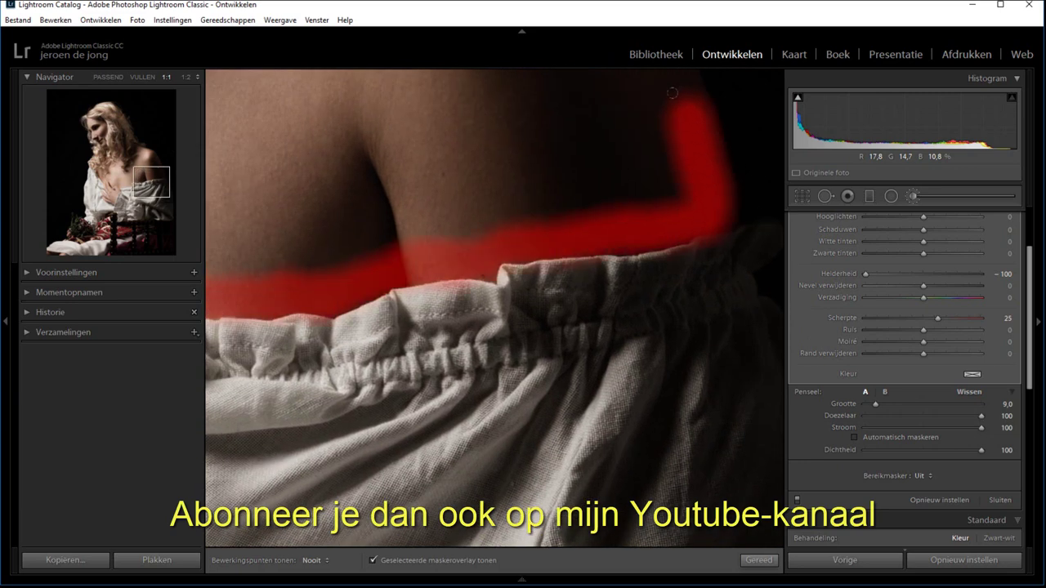
{"action": "left_click", "coordinate": [148, 164]}
{"action": "mouse_move", "coordinate": [572, 139]}
{"action": "left_mouse_down"}
{"action": "mouse_move", "coordinate": [643, 239]}
{"action": "mouse_move", "coordinate": [740, 417]}
{"action": "left_mouse_up"}
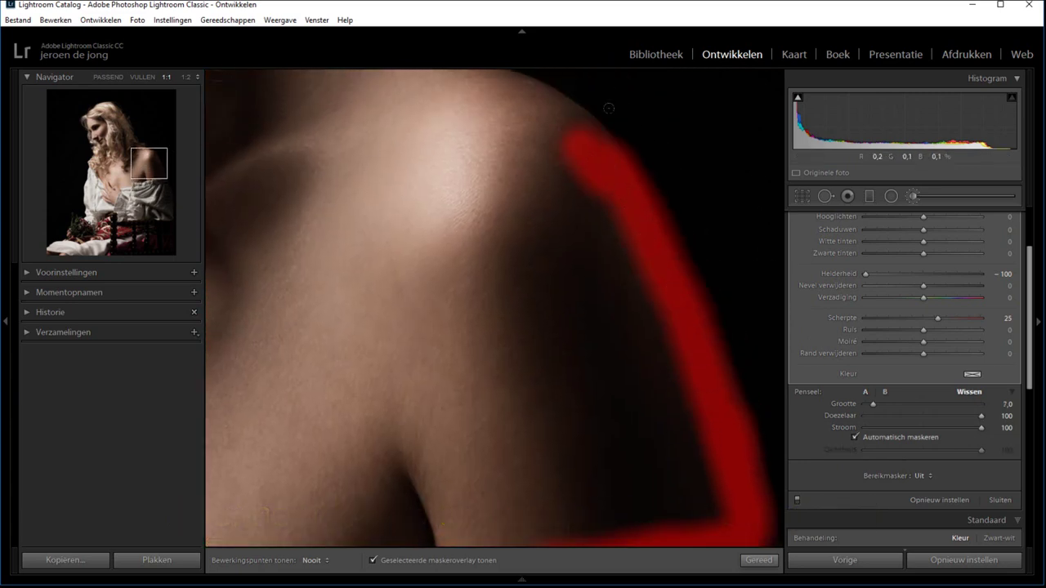
{"action": "left_click_drag", "start_coordinate": [609, 106], "coordinate": [771, 421]}
Step: Paint the mask along the top of the shoulder and the neck below the curls
{"action": "left_click", "coordinate": [147, 153]}
{"action": "left_click", "coordinate": [865, 391]}
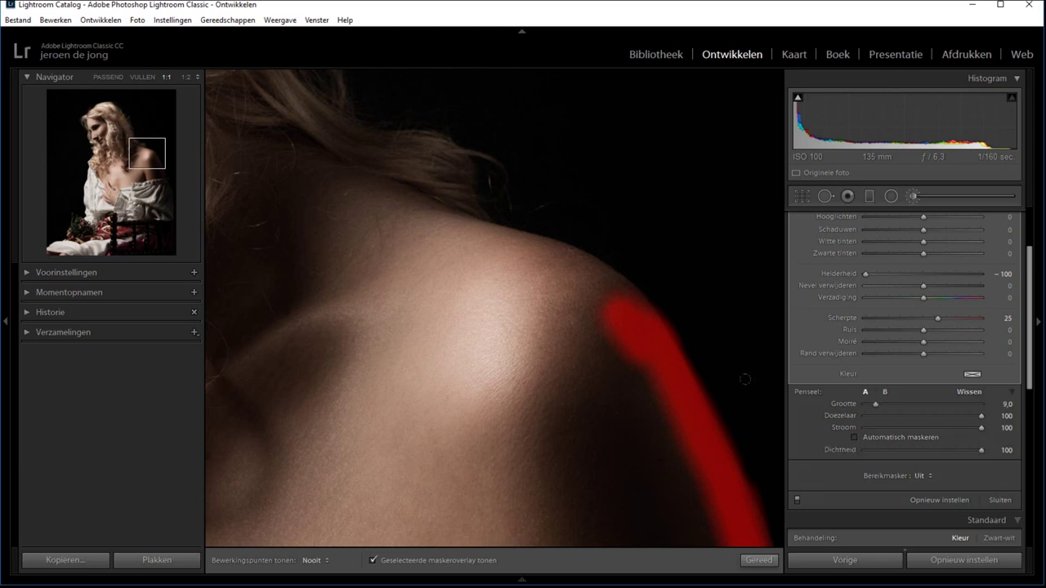
{"action": "left_click_drag", "start_coordinate": [605, 274], "coordinate": [298, 182]}
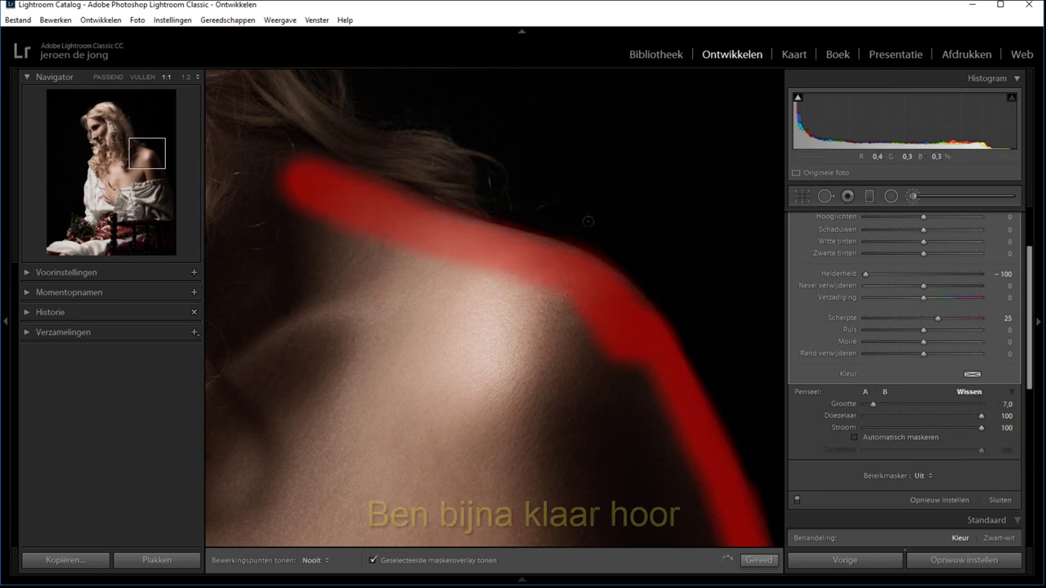
{"action": "left_click", "coordinate": [121, 170]}
{"action": "mouse_move", "coordinate": [638, 188]}
{"action": "left_mouse_down"}
{"action": "mouse_move", "coordinate": [499, 278]}
{"action": "mouse_move", "coordinate": [490, 446]}
{"action": "mouse_move", "coordinate": [575, 327]}
{"action": "mouse_move", "coordinate": [491, 233]}
{"action": "mouse_move", "coordinate": [393, 188]}
{"action": "mouse_move", "coordinate": [335, 241]}
{"action": "mouse_move", "coordinate": [450, 256]}
{"action": "left_mouse_up"}
Step: Fill the lower neck and chest at brush size 29, feather 32, undoing an extra chest stripe
{"action": "key", "text": "shift+bracketleft"}
{"action": "key", "text": "shift+bracketleft"}
{"action": "key", "text": "shift+bracketleft"}
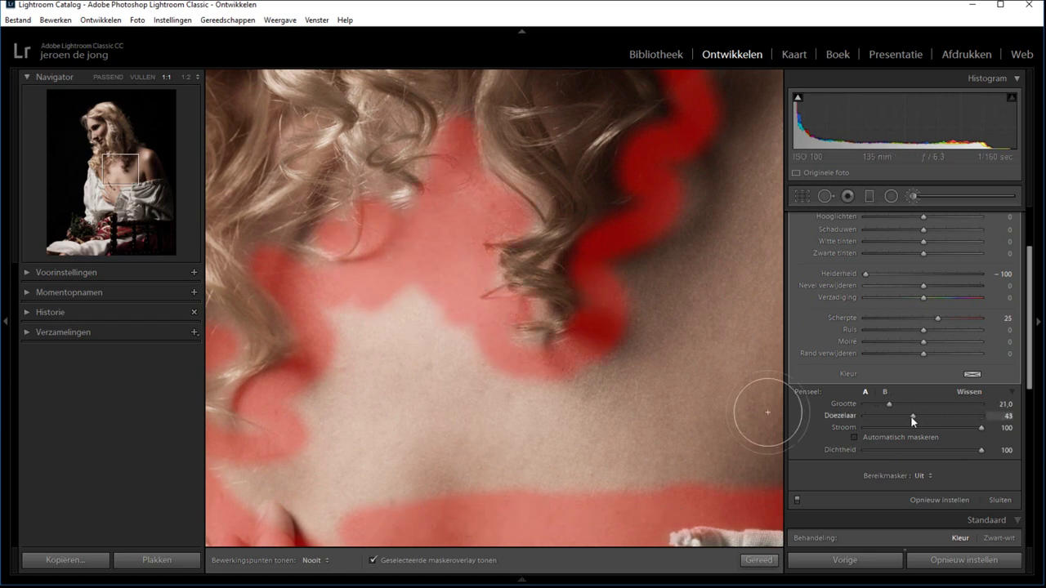
{"action": "scroll", "coordinate": [768, 411], "scroll_direction": "up", "scroll_amount": 4}
{"action": "mouse_move", "coordinate": [629, 457]}
{"action": "left_mouse_down"}
{"action": "mouse_move", "coordinate": [523, 457]}
{"action": "mouse_move", "coordinate": [343, 368]}
{"action": "left_mouse_up"}
{"action": "left_click_drag", "start_coordinate": [422, 447], "coordinate": [684, 210]}
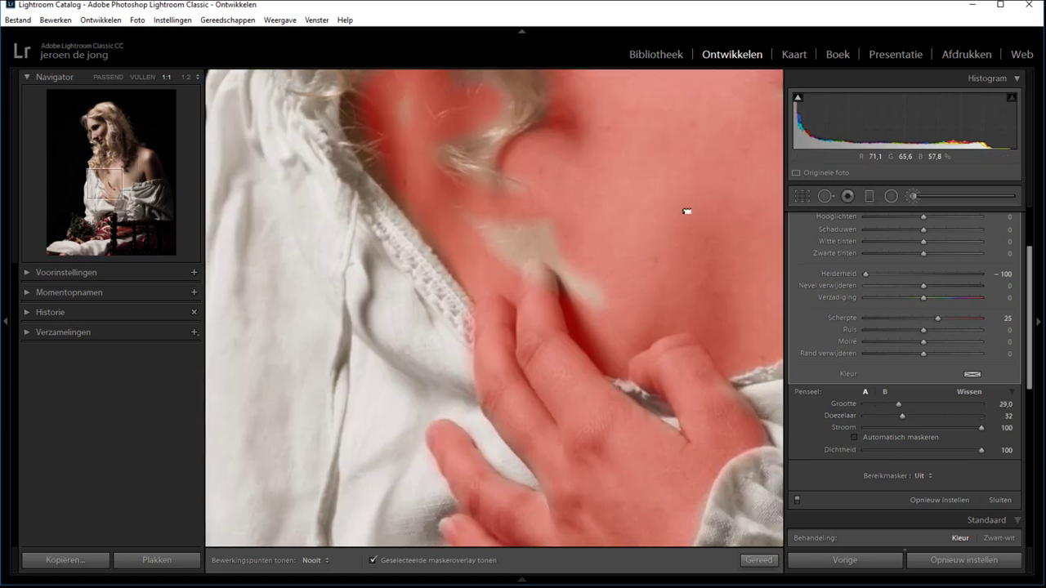
{"action": "left_click_drag", "start_coordinate": [572, 270], "coordinate": [208, 273]}
{"action": "key", "text": "ctrl+z"}
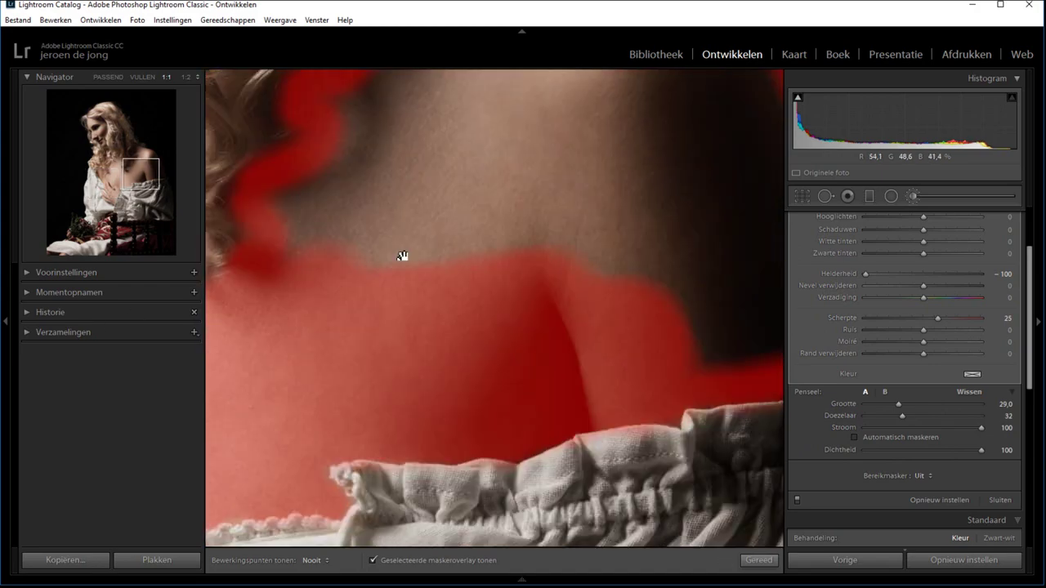
Step: Fill the shoulder with mask and zoom out to view the whole upper body
{"action": "left_click_drag", "start_coordinate": [402, 257], "coordinate": [401, 343]}
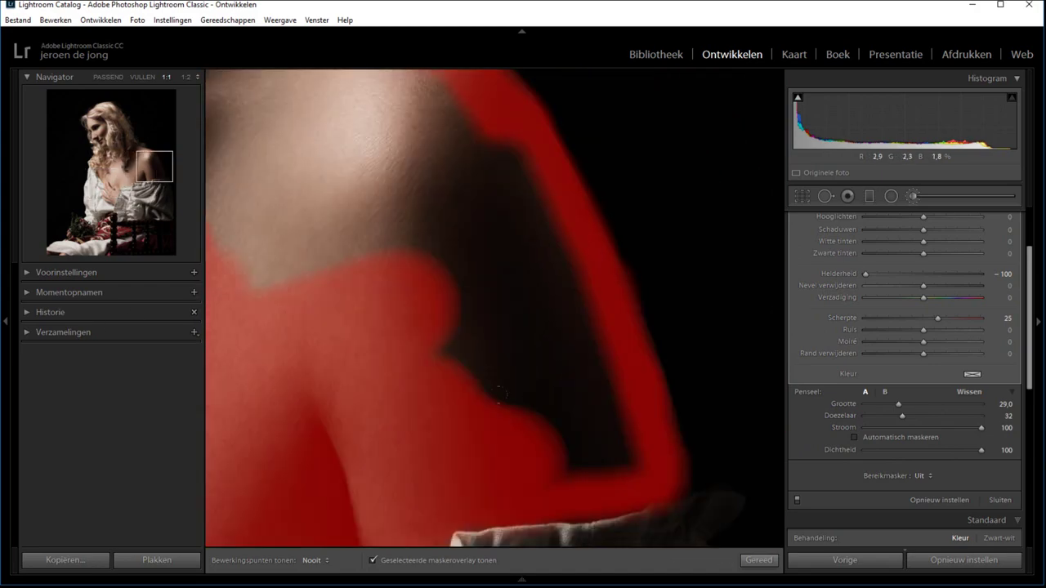
{"action": "left_click_drag", "start_coordinate": [458, 246], "coordinate": [572, 368]}
{"action": "mouse_move", "coordinate": [557, 237]}
{"action": "left_mouse_down"}
{"action": "mouse_move", "coordinate": [597, 413]}
{"action": "mouse_move", "coordinate": [457, 245]}
{"action": "mouse_move", "coordinate": [491, 425]}
{"action": "mouse_move", "coordinate": [609, 418]}
{"action": "left_mouse_up"}
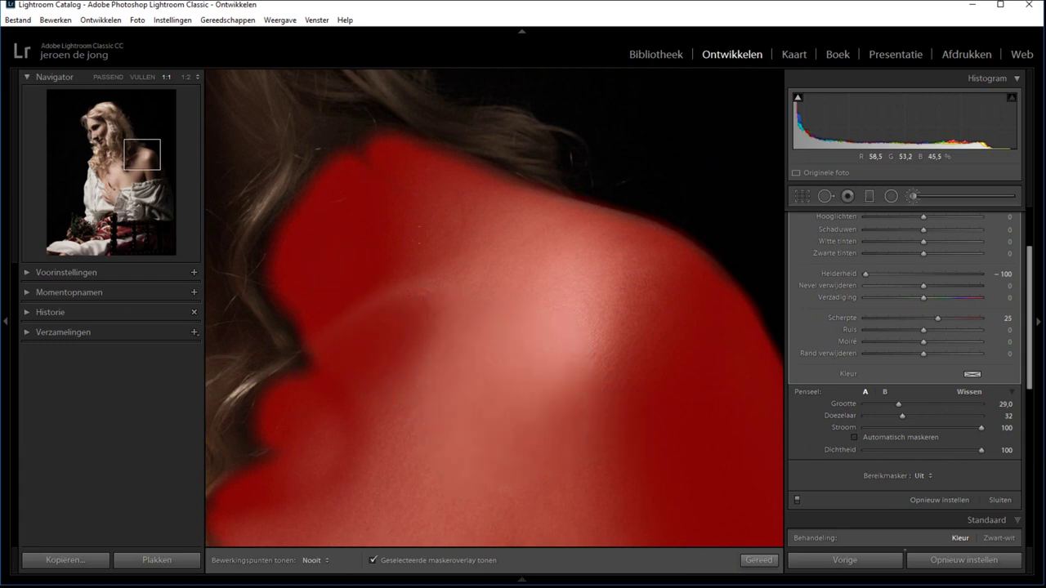
{"action": "left_click", "coordinate": [143, 78]}
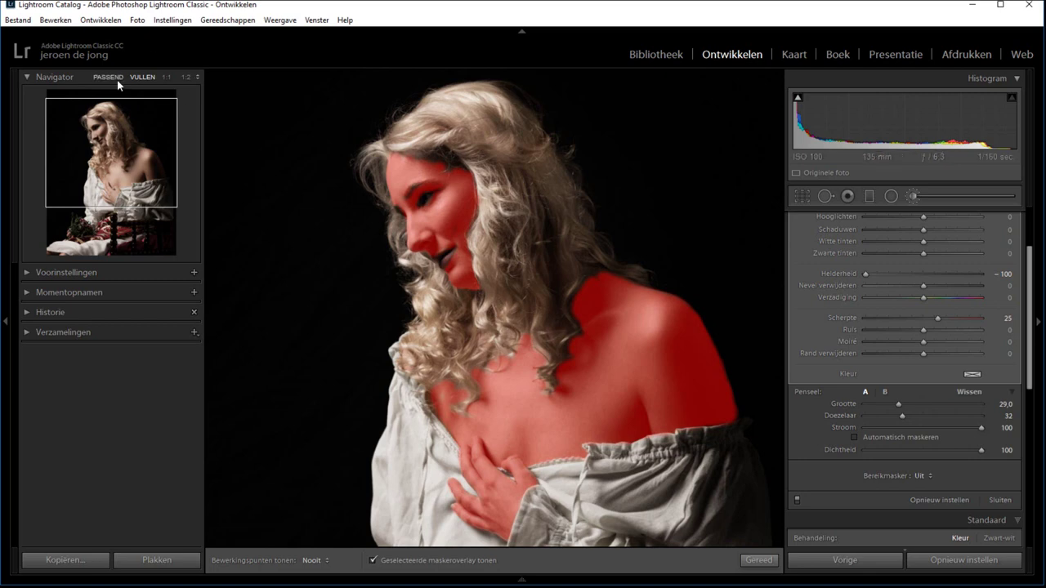
Step: Set brush size to 9.2, hide the mask overlay, and view the face at 1:1
{"action": "left_click", "coordinate": [108, 77]}
{"action": "left_click", "coordinate": [875, 404]}
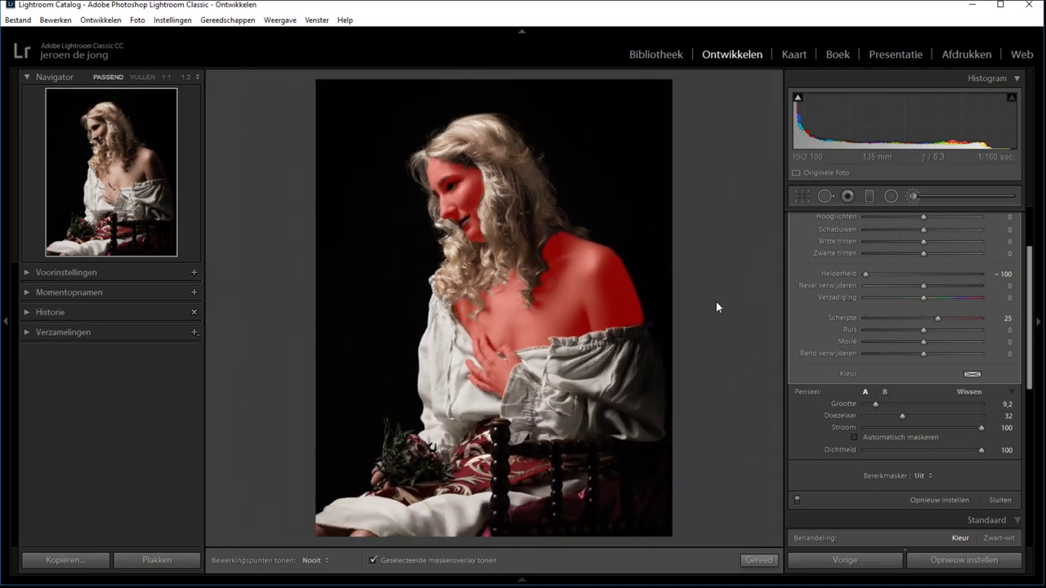
{"action": "key", "text": "o"}
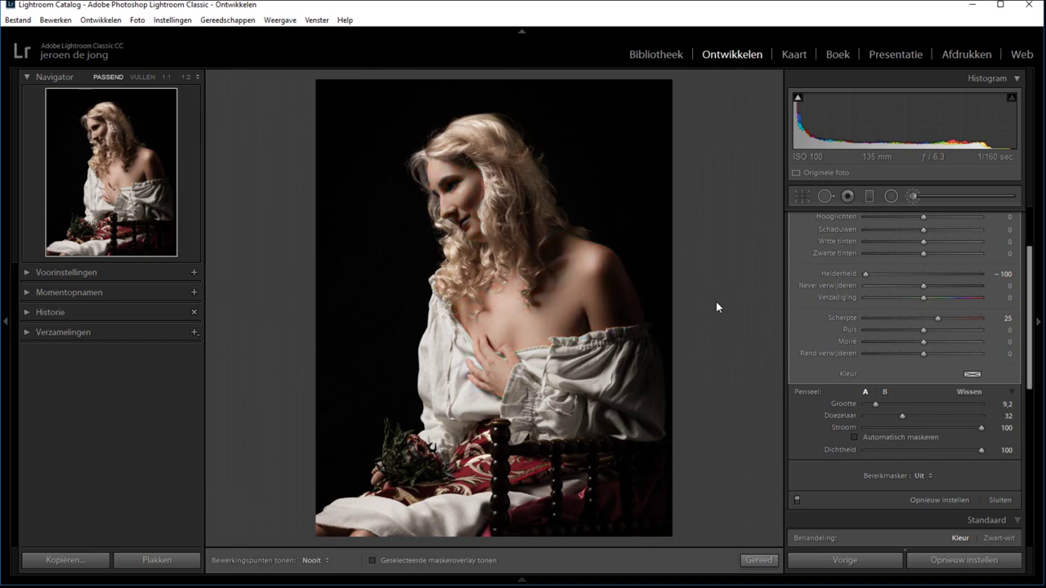
{"action": "left_click", "coordinate": [167, 77]}
{"action": "left_click_drag", "start_coordinate": [145, 154], "coordinate": [102, 135]}
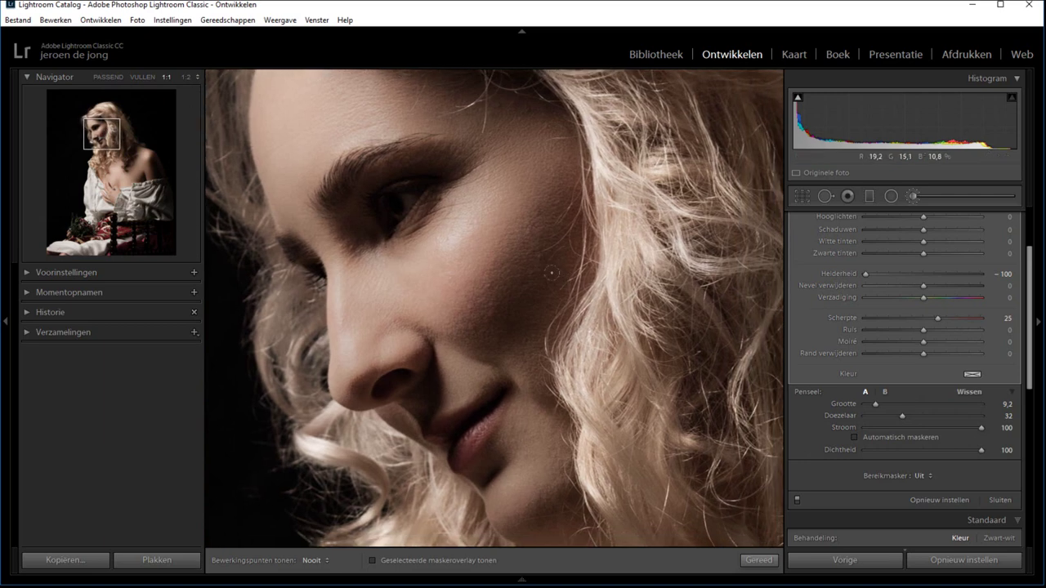
Step: Ease the face mask to Helderheid −47 and Scherpte 15, comparing before/after each time
{"action": "key", "text": "backslash"}
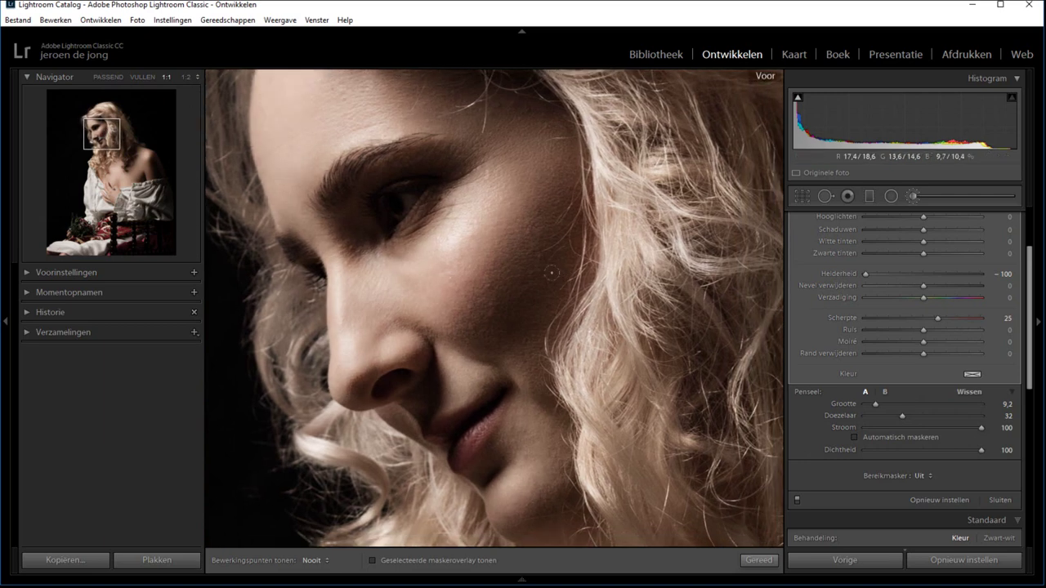
{"action": "key", "text": "backslash"}
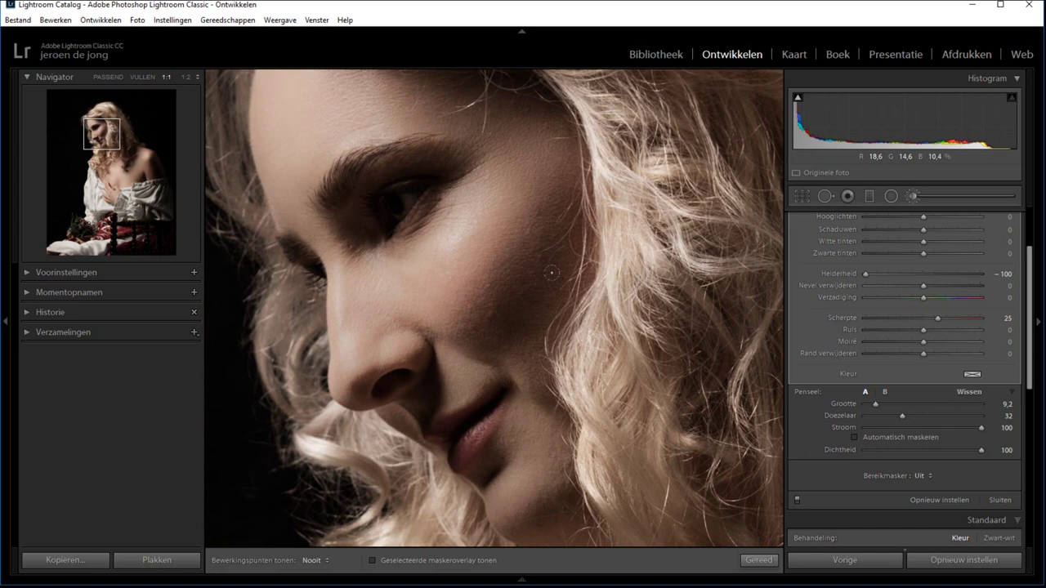
{"action": "left_click_drag", "start_coordinate": [865, 274], "coordinate": [895, 275]}
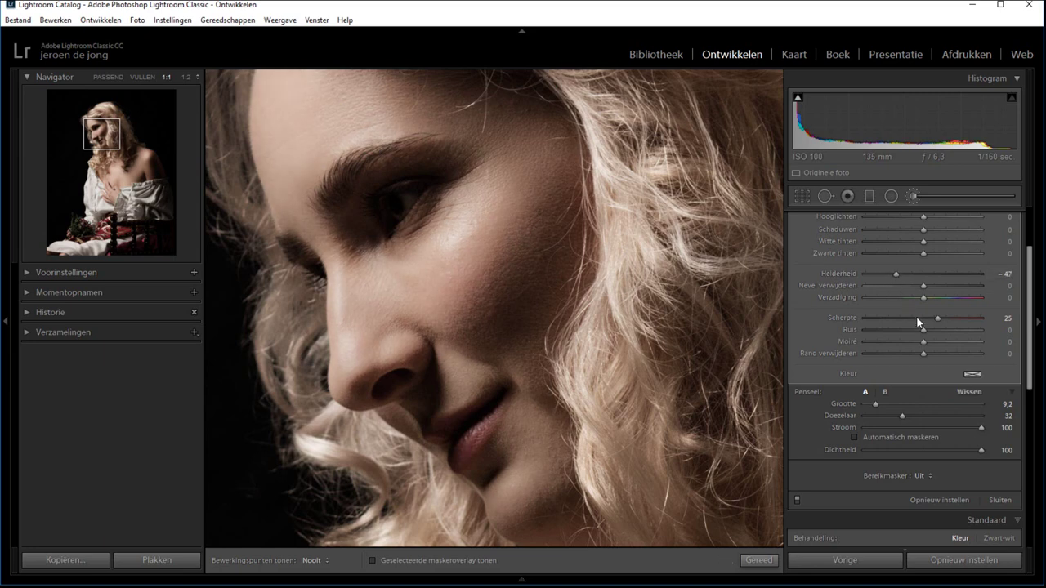
{"action": "left_click_drag", "start_coordinate": [937, 318], "coordinate": [932, 318]}
{"action": "key", "text": "backslash"}
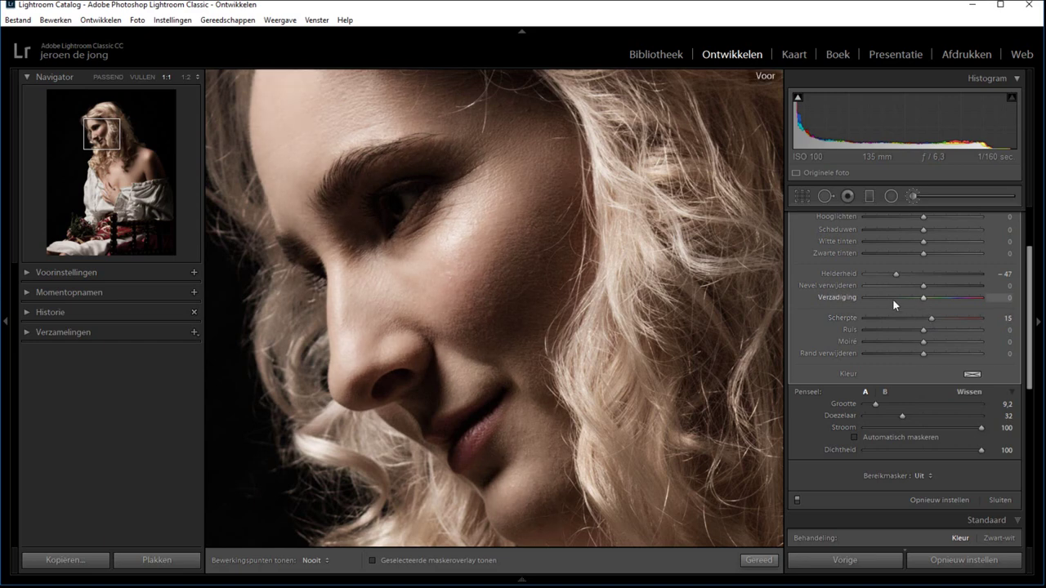
{"action": "key", "text": "backslash"}
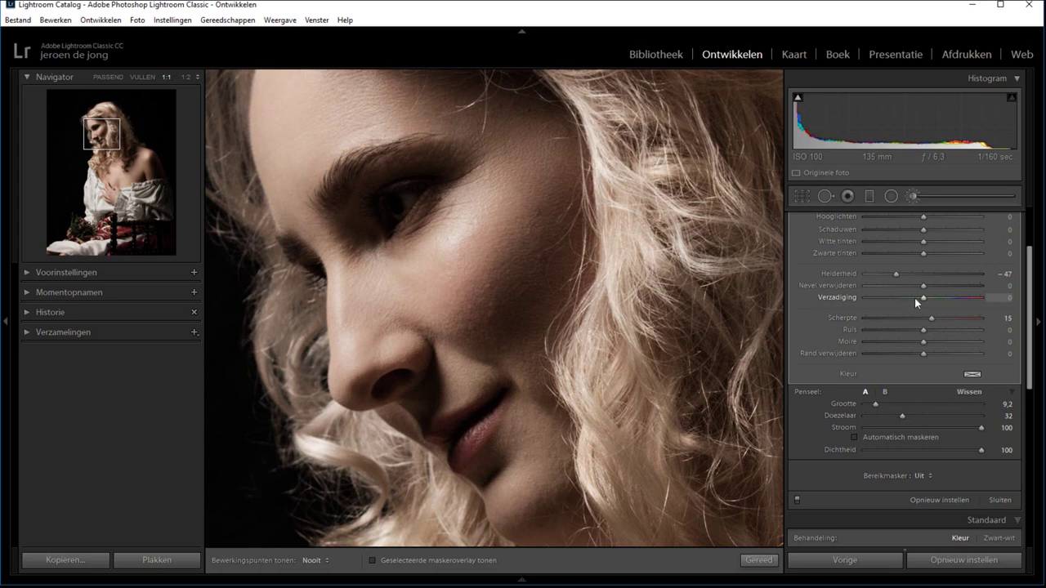
{"action": "scroll", "coordinate": [915, 298], "scroll_direction": "up", "scroll_amount": 3}
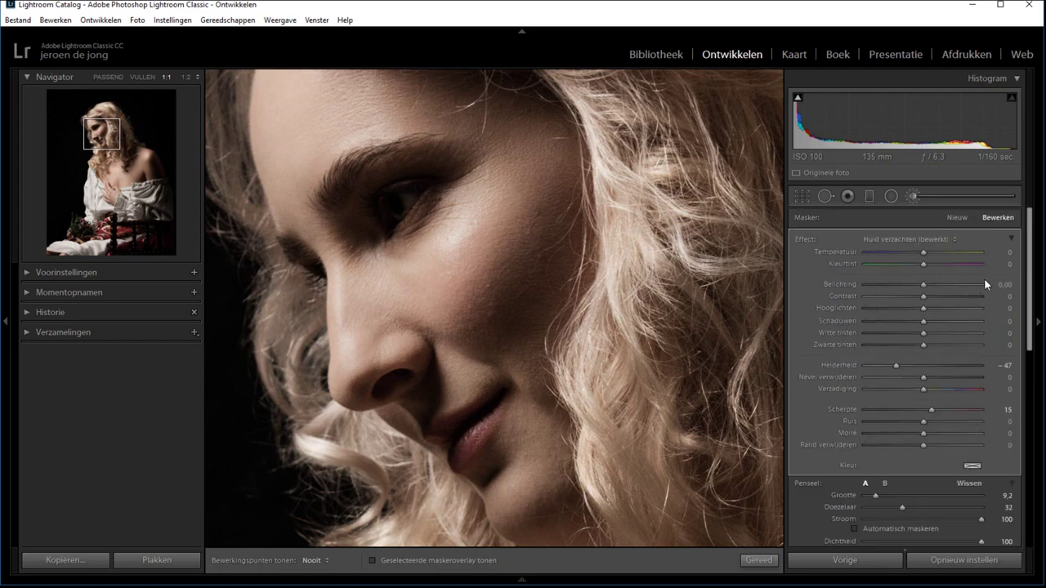
Step: Start a new brush adjustment with darkened Belichting and Feather 90
{"action": "left_click", "coordinate": [956, 218]}
{"action": "left_click_drag", "start_coordinate": [924, 284], "coordinate": [915, 285]}
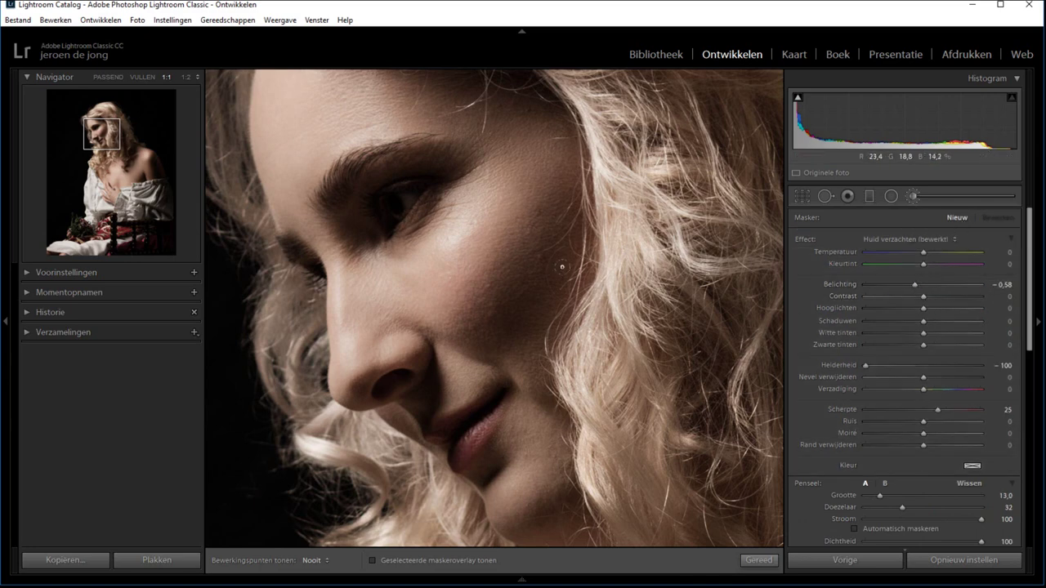
{"action": "mouse_move", "coordinate": [902, 508]}
{"action": "left_mouse_down"}
{"action": "mouse_move", "coordinate": [872, 508]}
{"action": "mouse_move", "coordinate": [970, 508]}
{"action": "left_mouse_up"}
Step: Place it on the photo with Belichting −0.41 and Helderheid and Scherpte reset to 0
{"action": "left_click", "coordinate": [491, 290]}
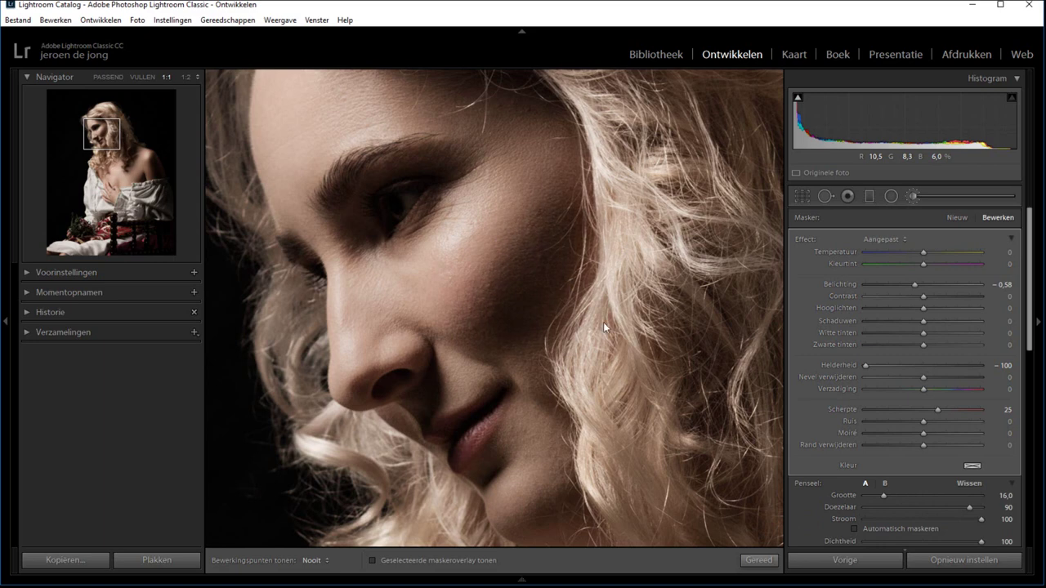
{"action": "left_click_drag", "start_coordinate": [917, 283], "coordinate": [920, 284]}
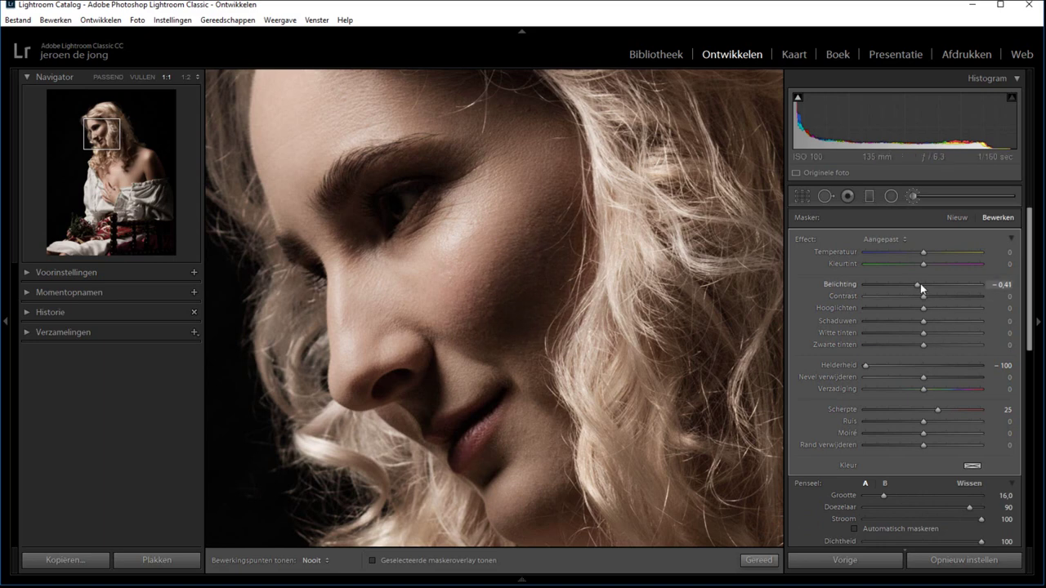
{"action": "double_click", "coordinate": [866, 365]}
{"action": "double_click", "coordinate": [938, 409]}
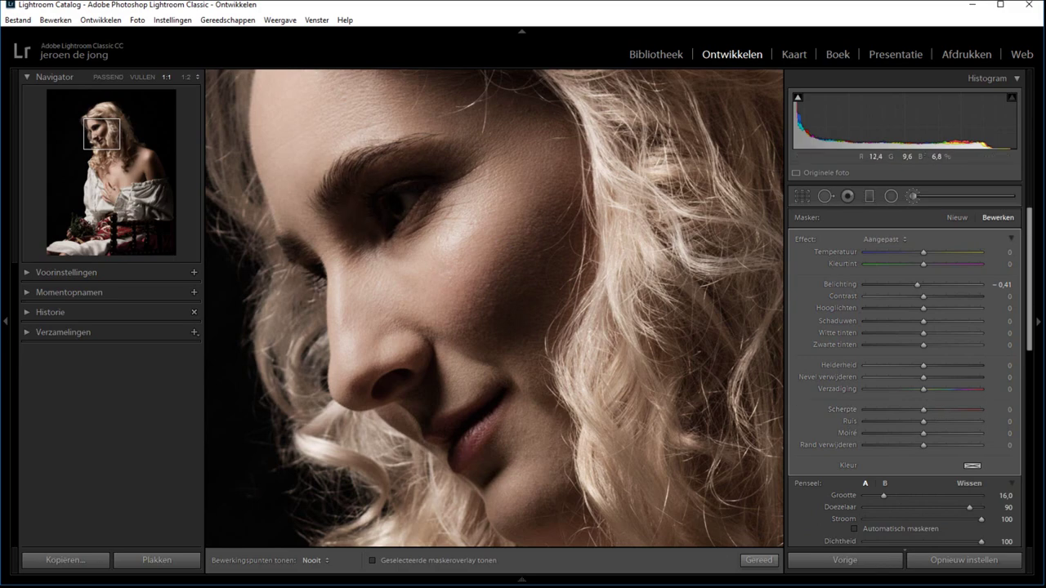
Step: Dab the darkening on the chin, then review neck, chest and shoulder at 1:1 before fitting
{"action": "left_click_drag", "start_coordinate": [518, 438], "coordinate": [502, 248]}
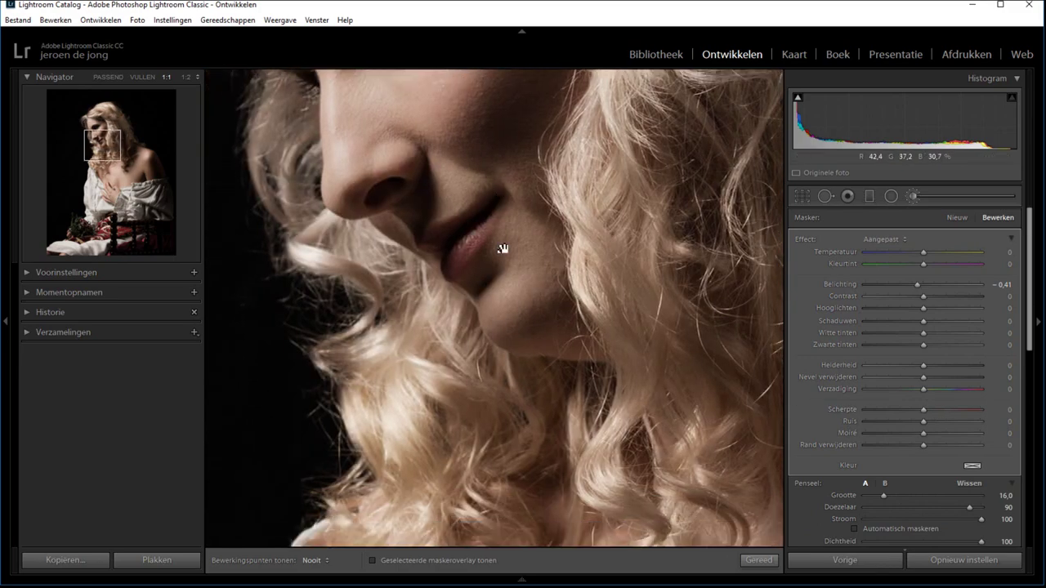
{"action": "left_click", "coordinate": [532, 324]}
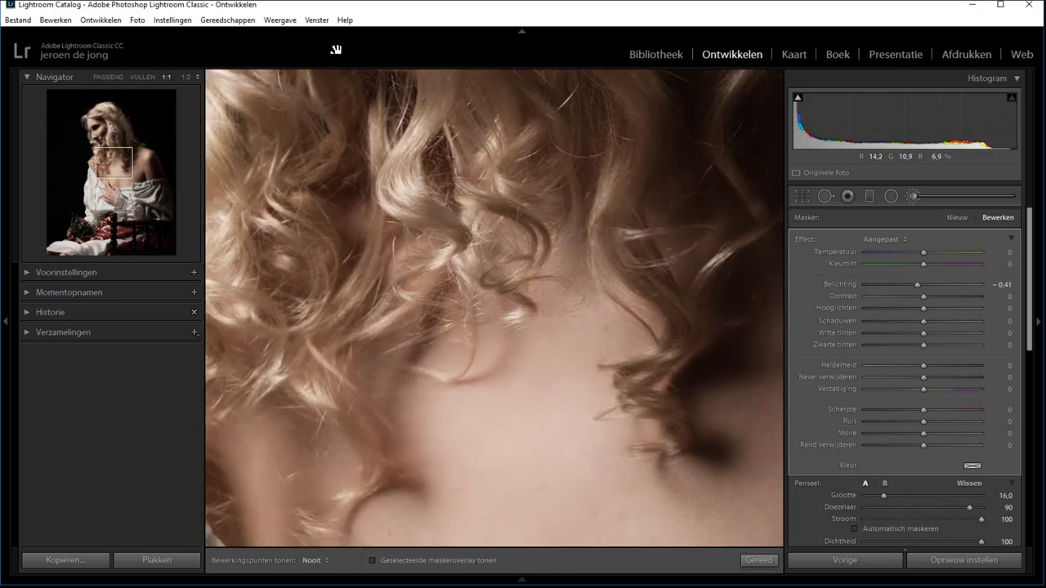
{"action": "left_click_drag", "start_coordinate": [567, 389], "coordinate": [481, 109]}
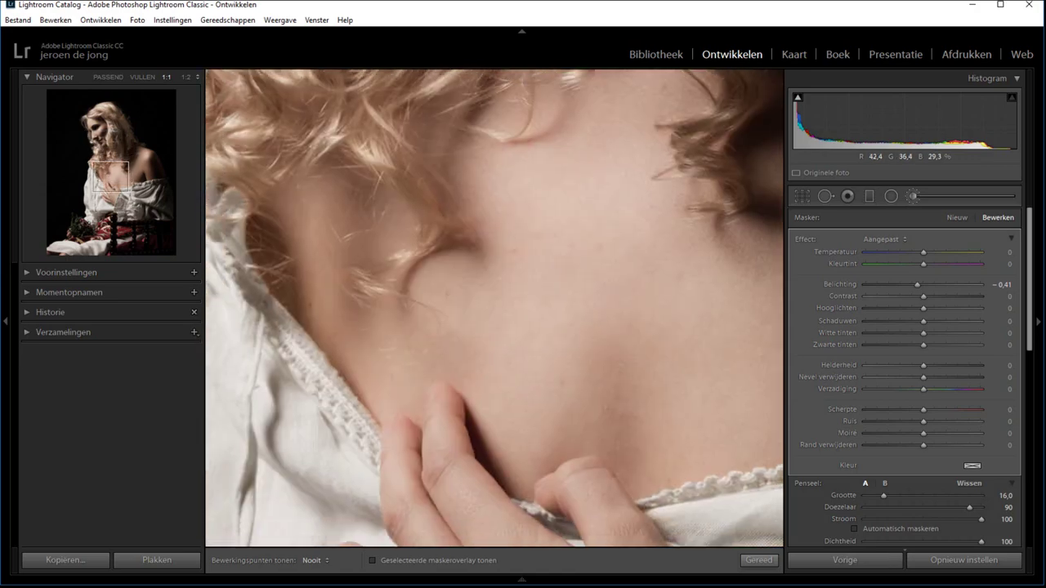
{"action": "left_click_drag", "start_coordinate": [624, 271], "coordinate": [376, 119]}
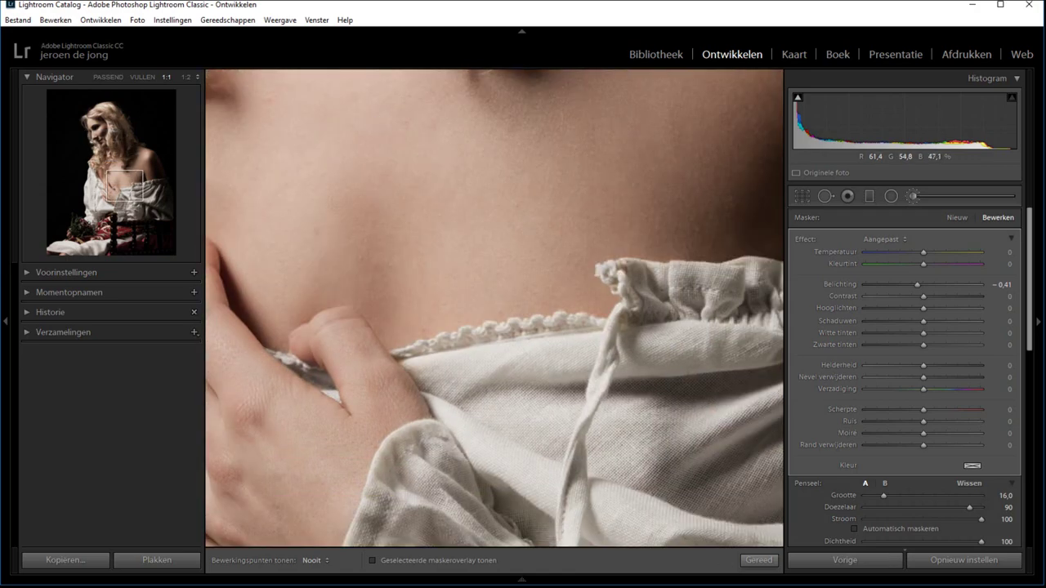
{"action": "left_click_drag", "start_coordinate": [736, 190], "coordinate": [443, 388]}
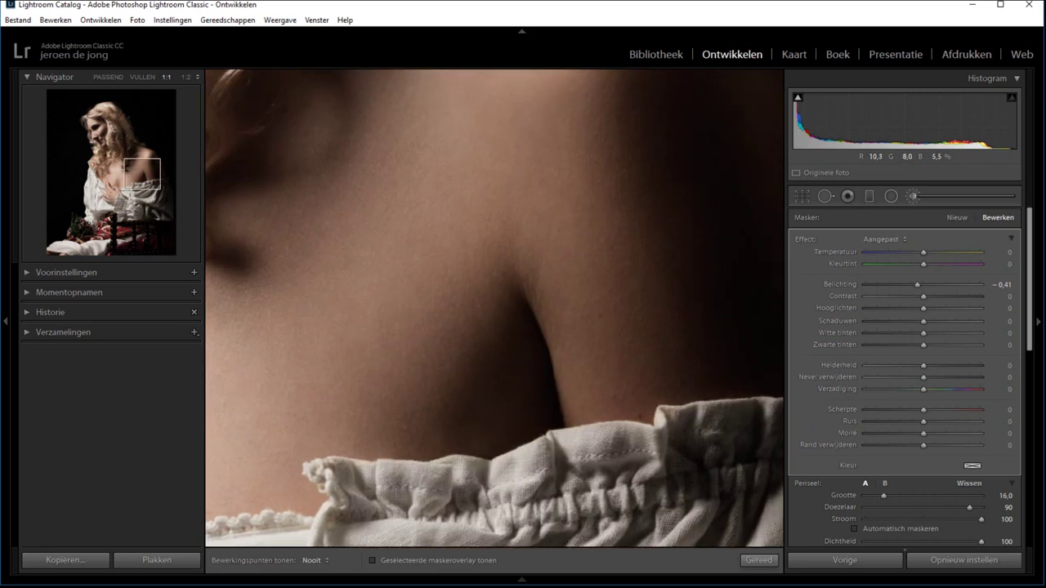
{"action": "left_click_drag", "start_coordinate": [580, 187], "coordinate": [449, 392]}
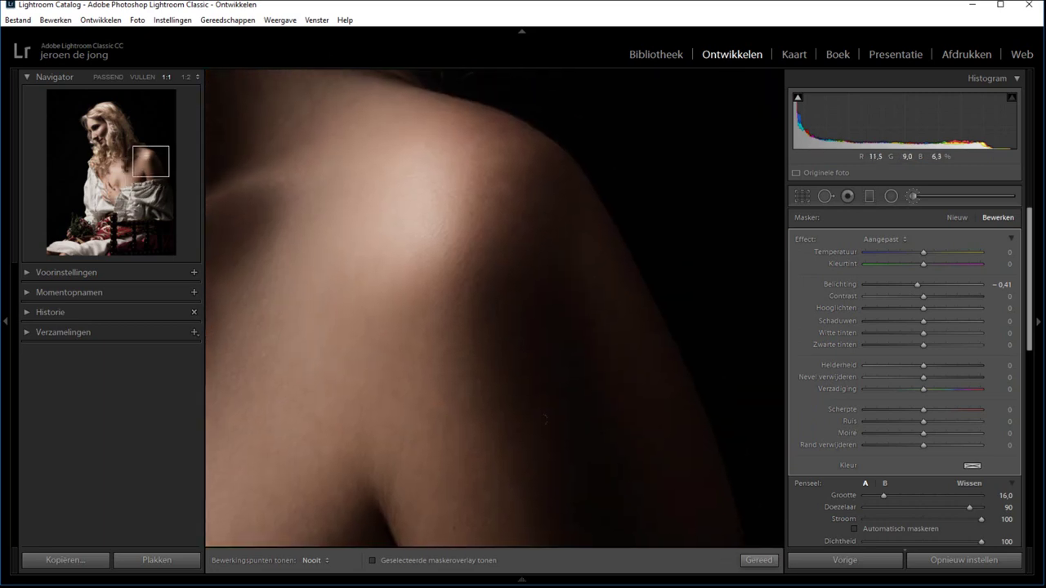
{"action": "left_click", "coordinate": [108, 77]}
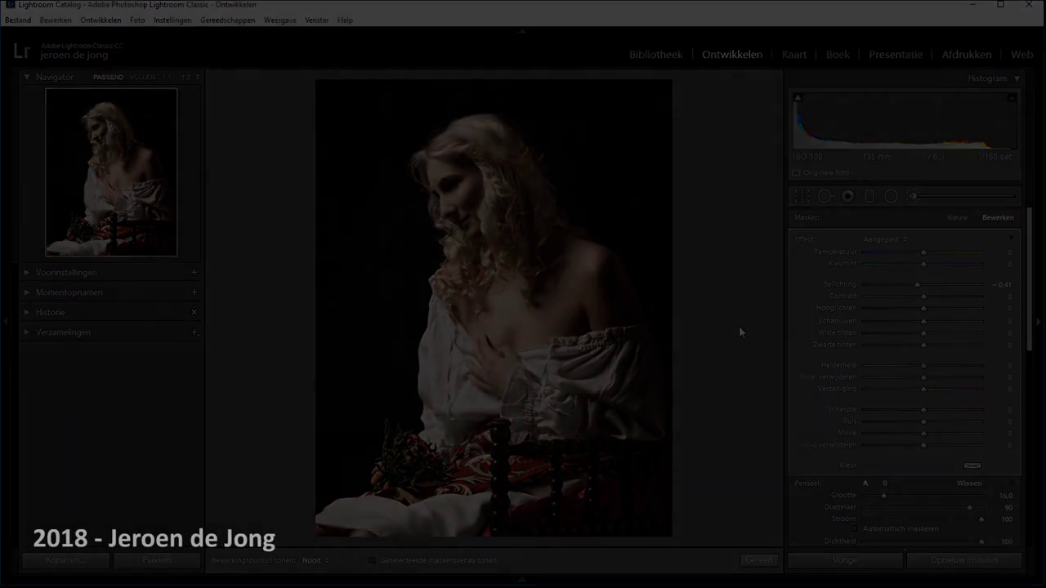